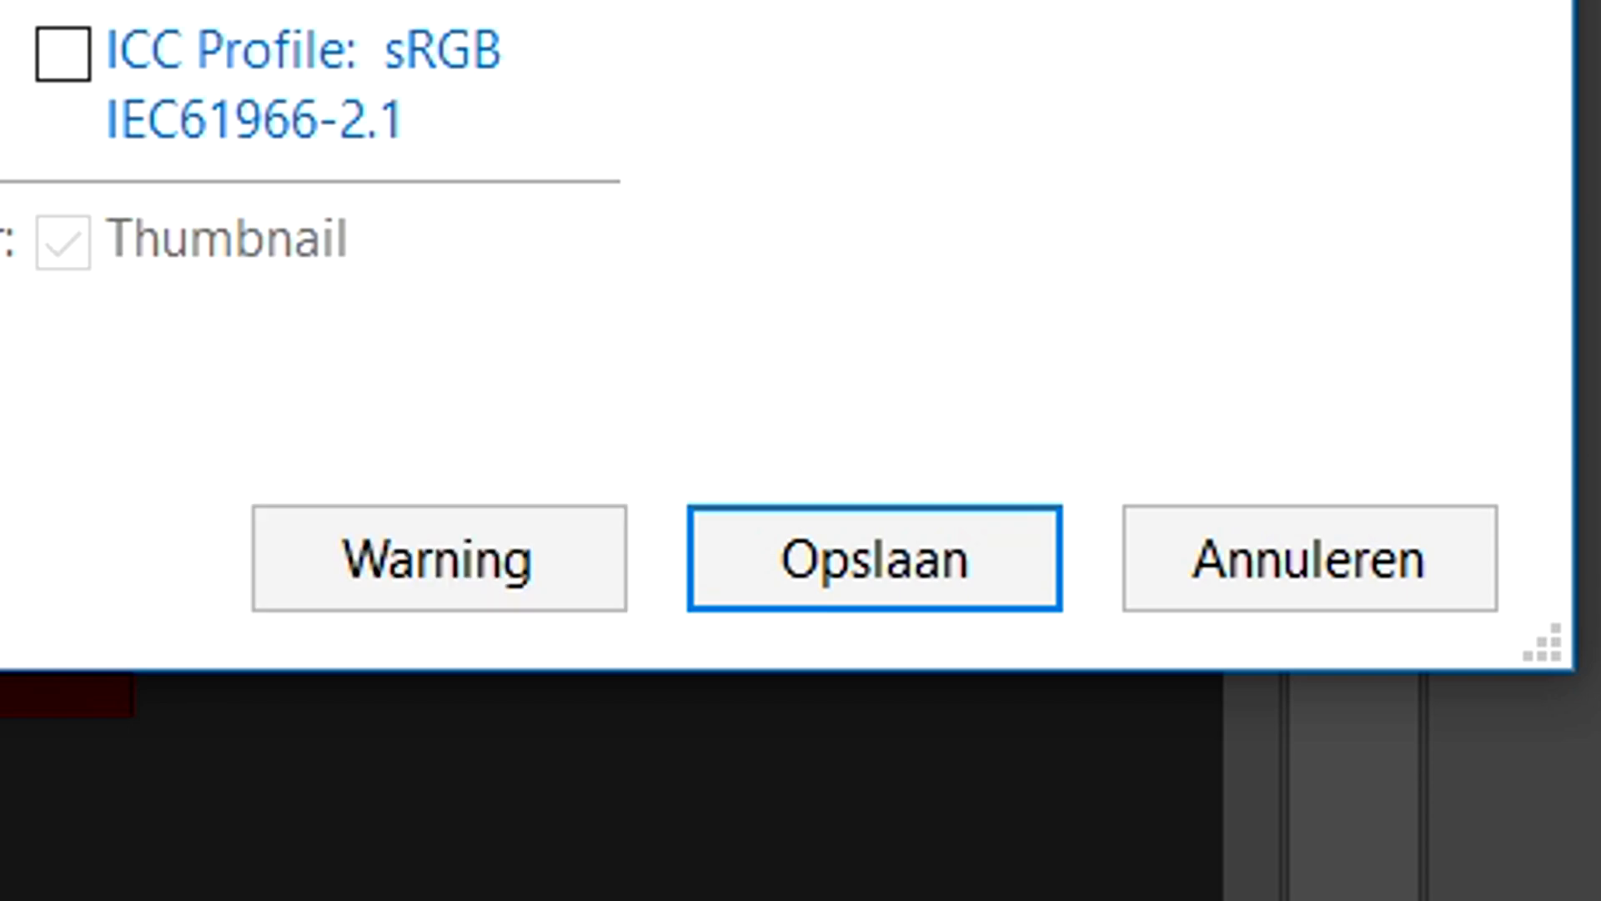
# - Save the finished image as a JPEG, accepting the JPEG quality options
pyautogui.click(779, 567)
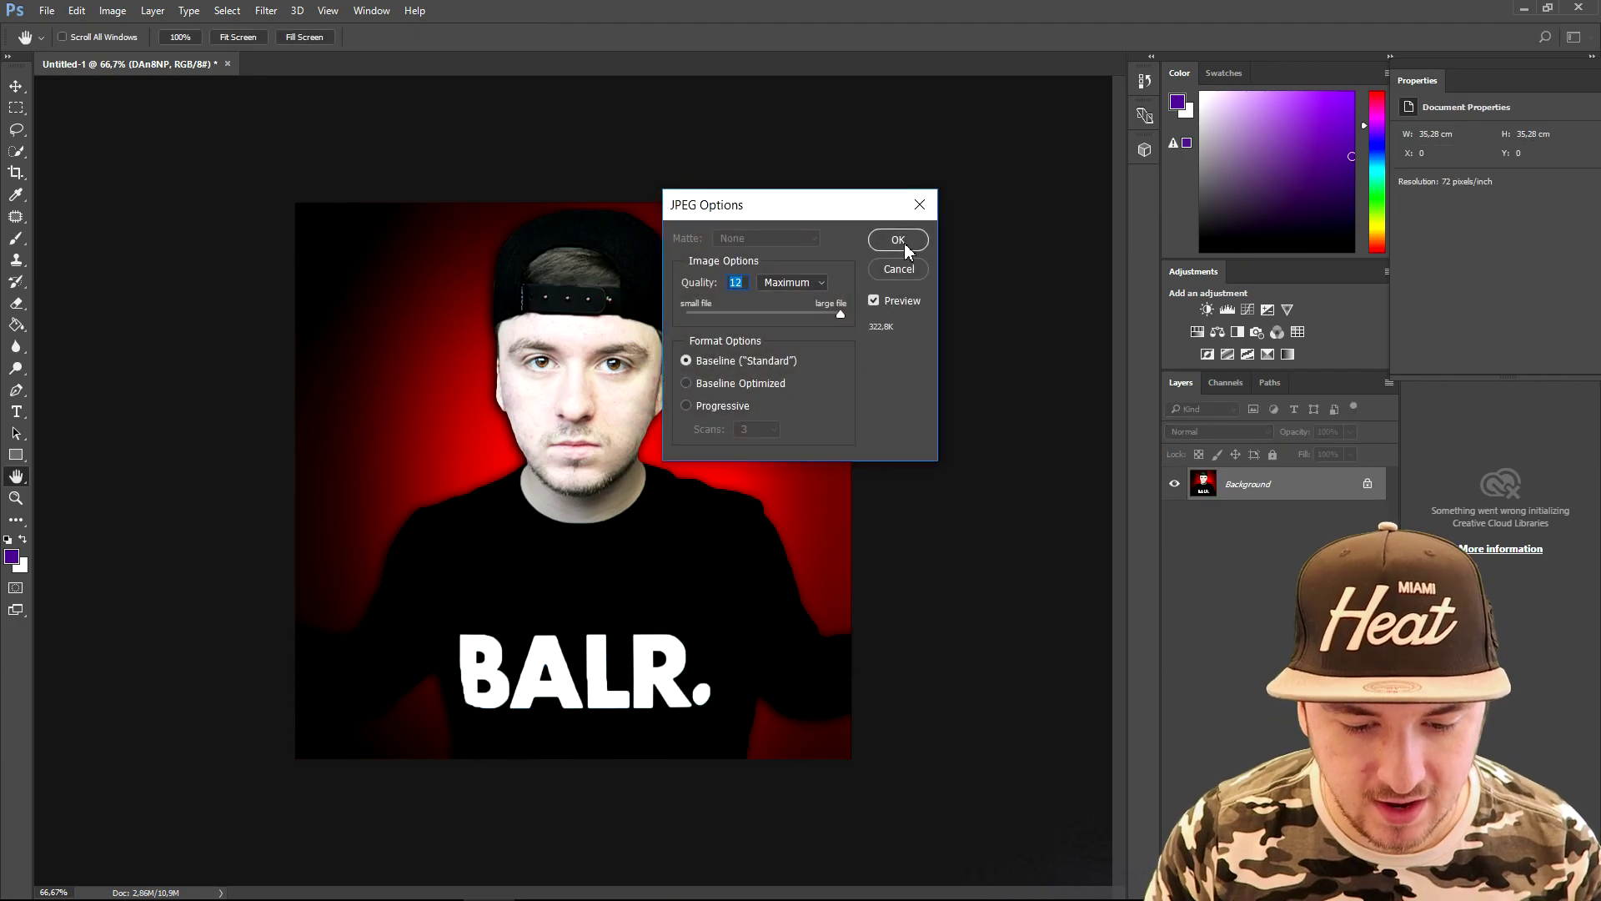
pyautogui.click(905, 246)
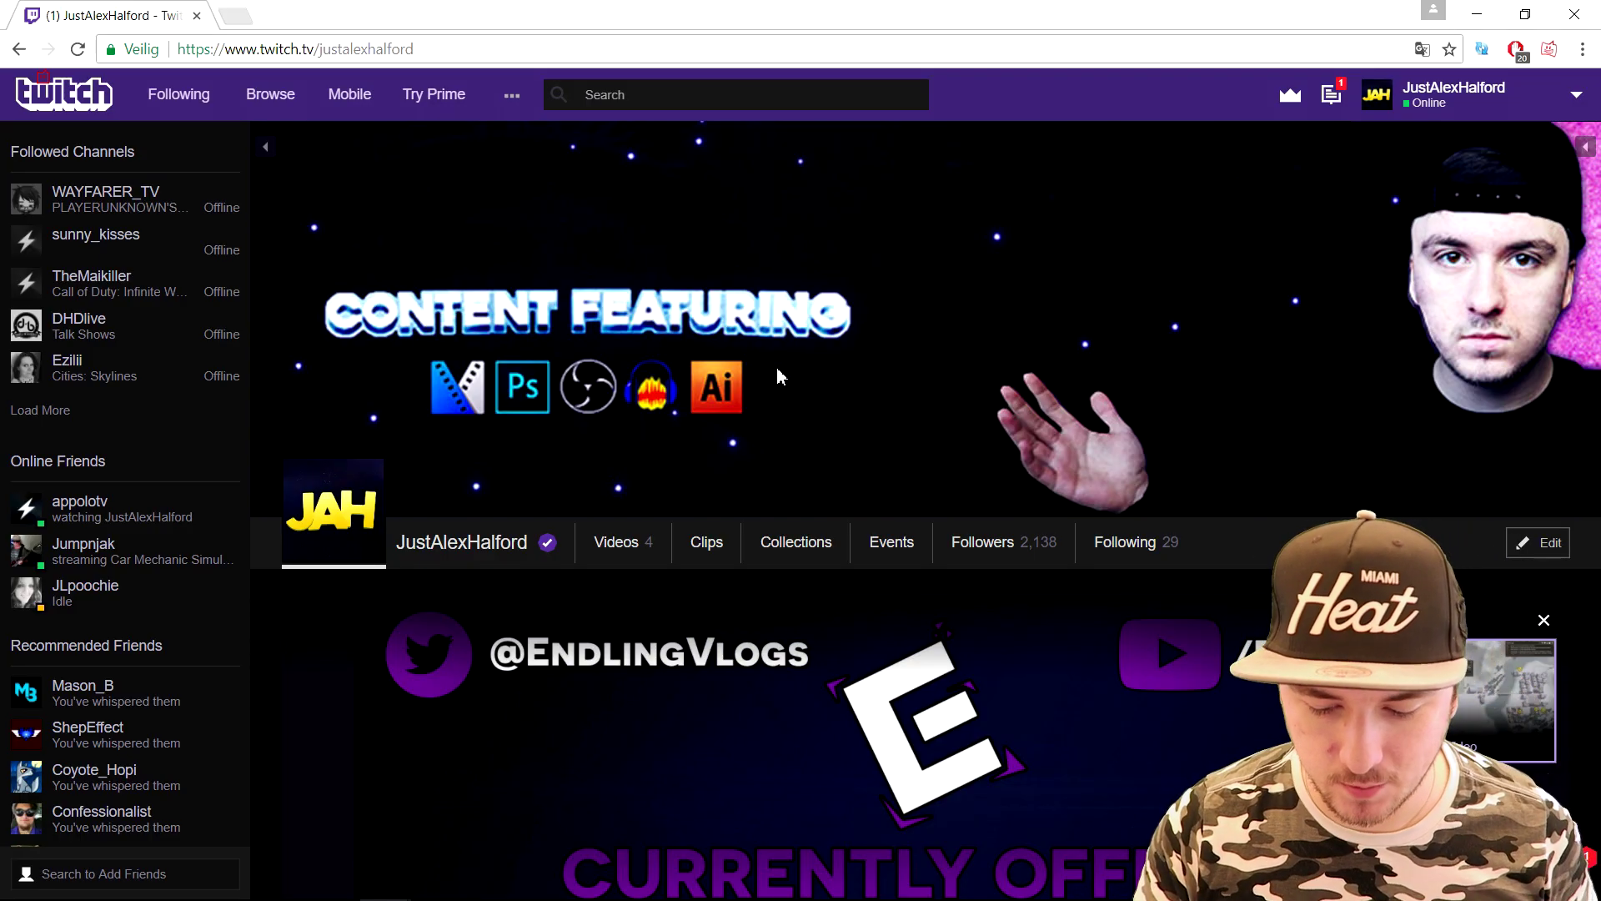
# - Put the Twitch channel page into edit mode and bring up the Change avatar options
pyautogui.click(1537, 557)
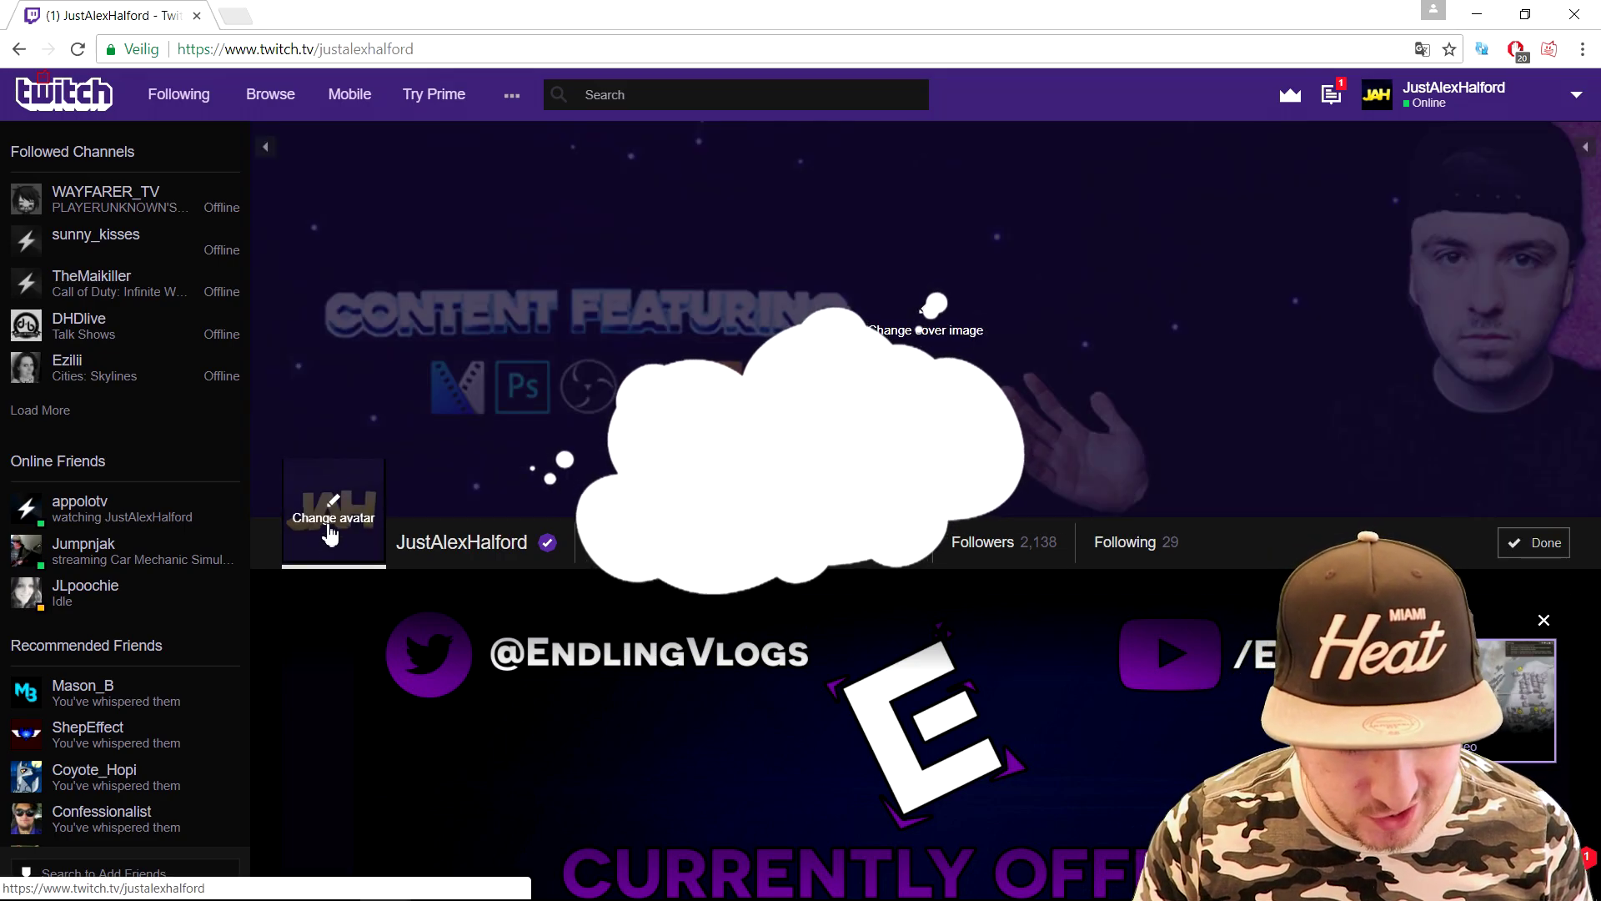
pyautogui.click(331, 525)
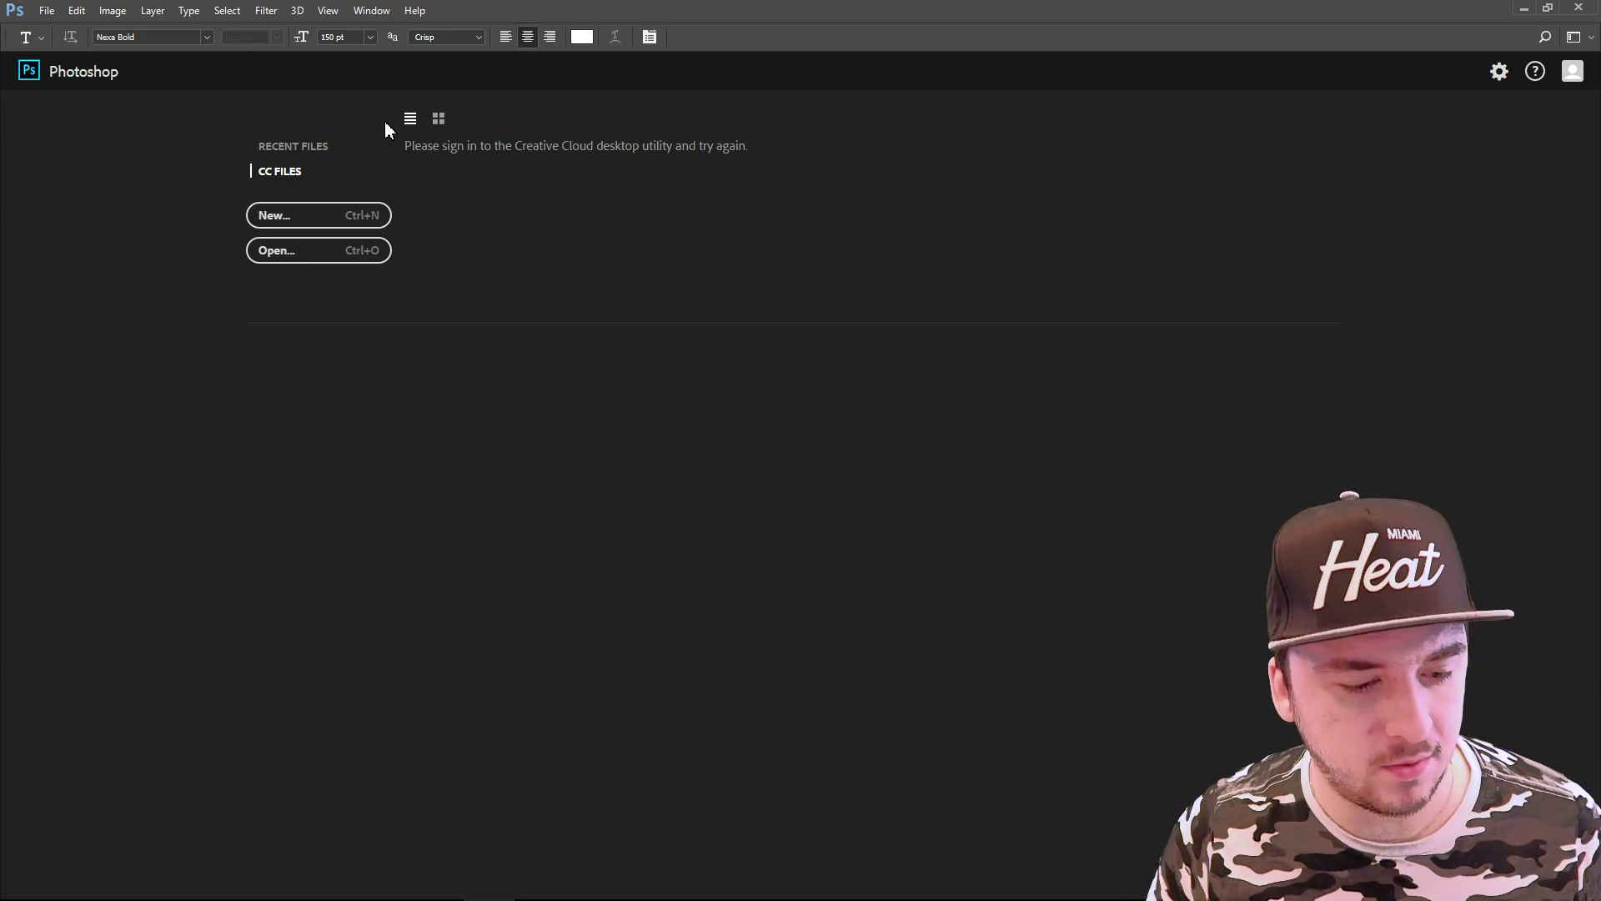
# - Create a new blank document 1000 pixels wide and 1000 pixels high
pyautogui.click(48, 12)
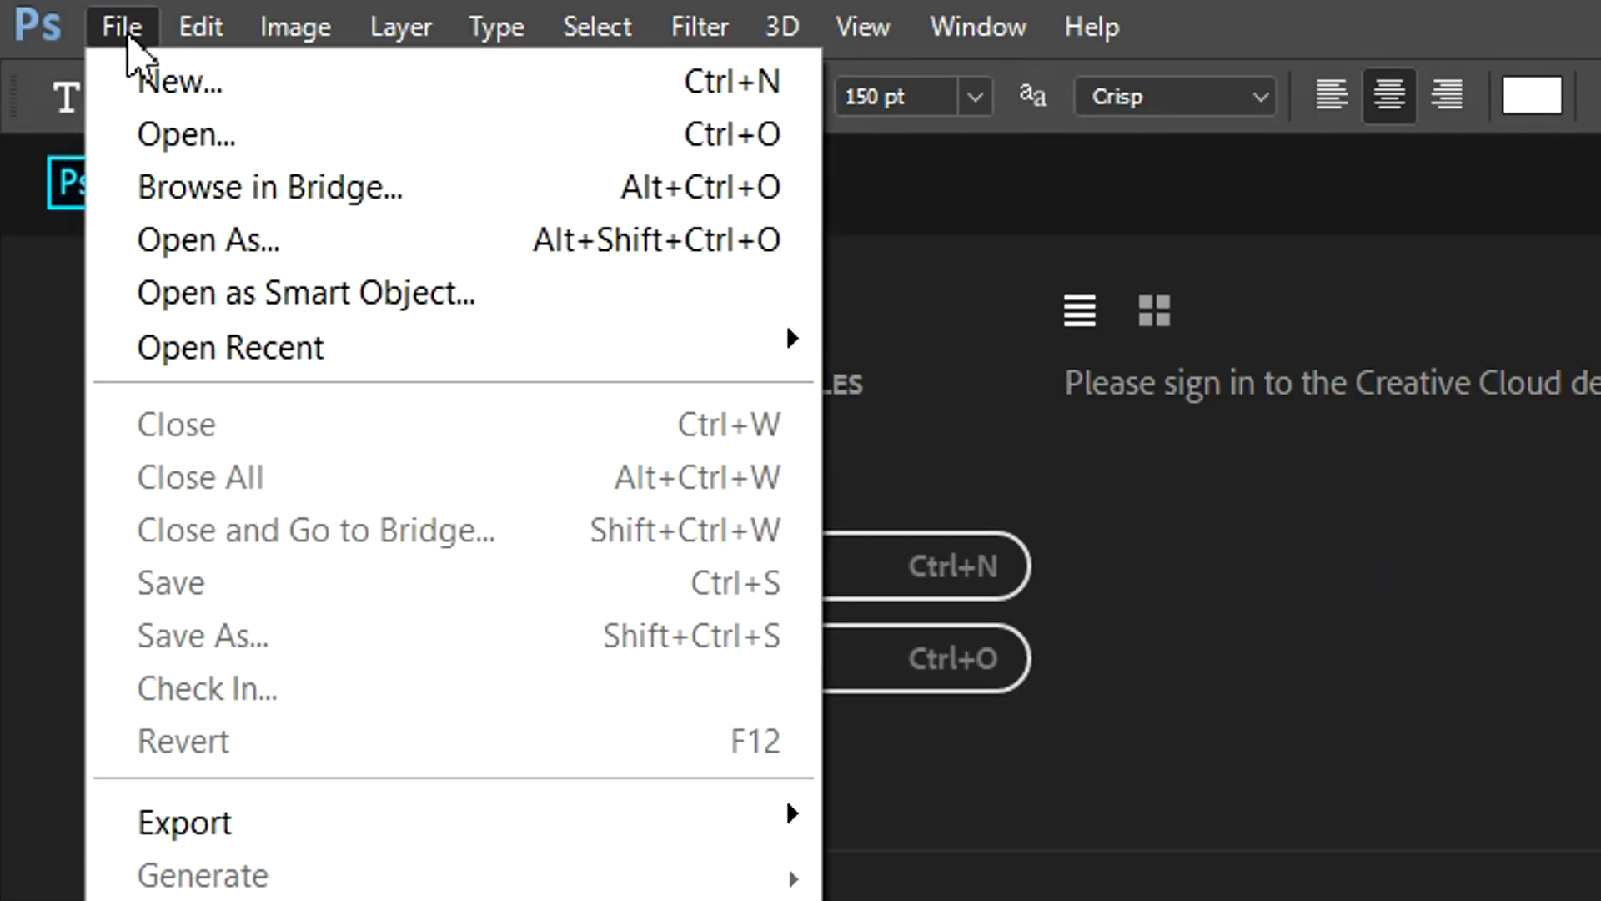
pyautogui.click(159, 82)
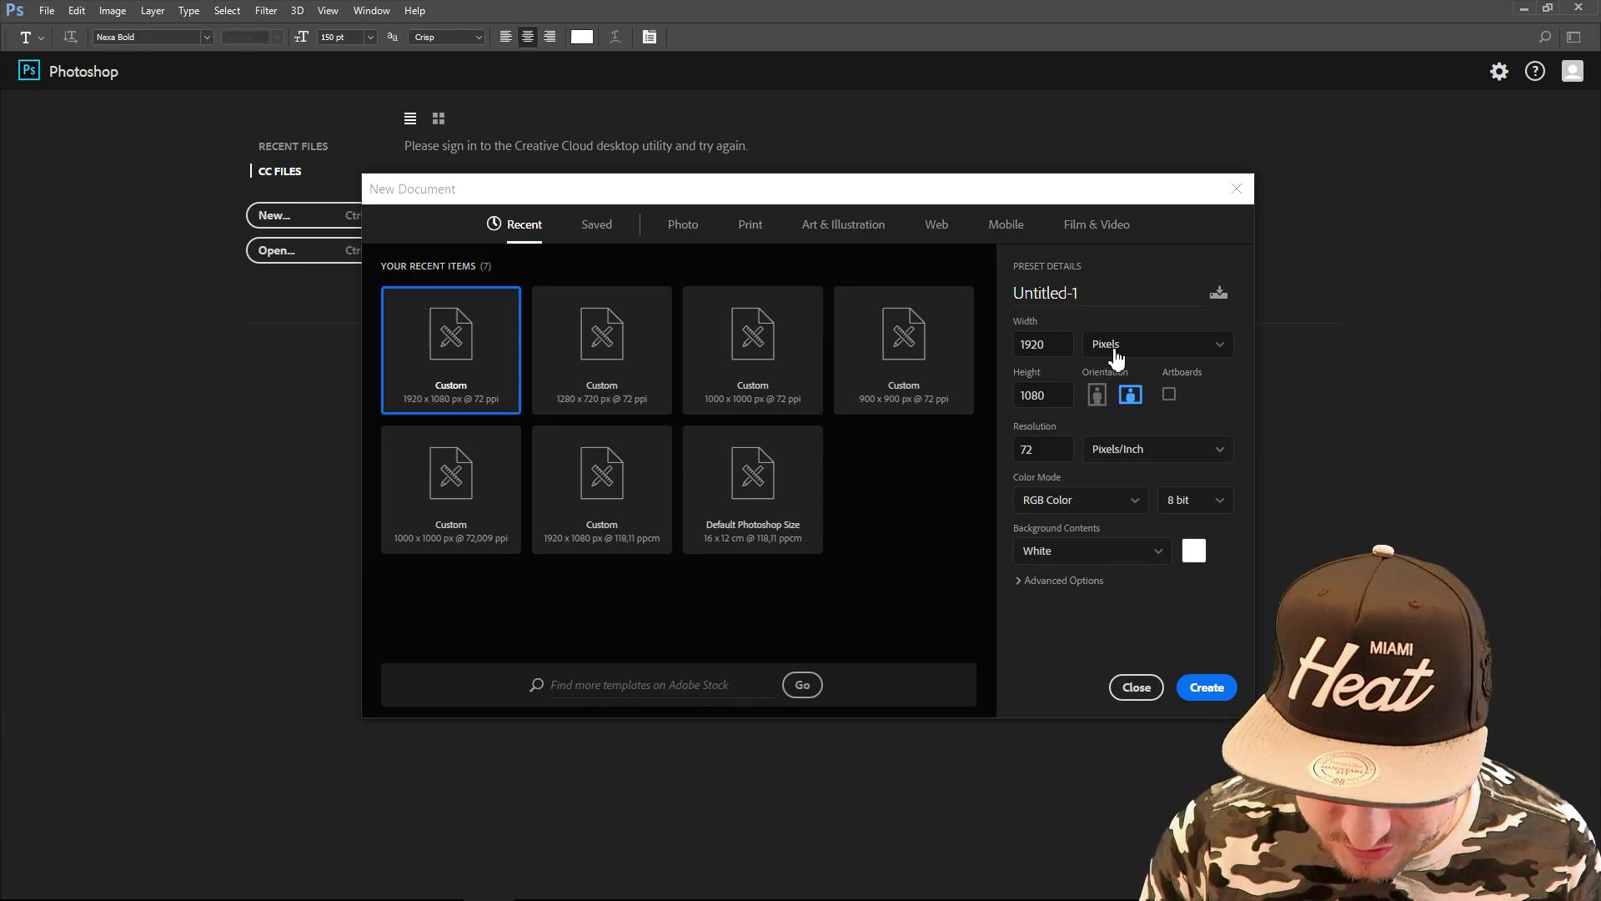
pyautogui.doubleClick(1061, 351)
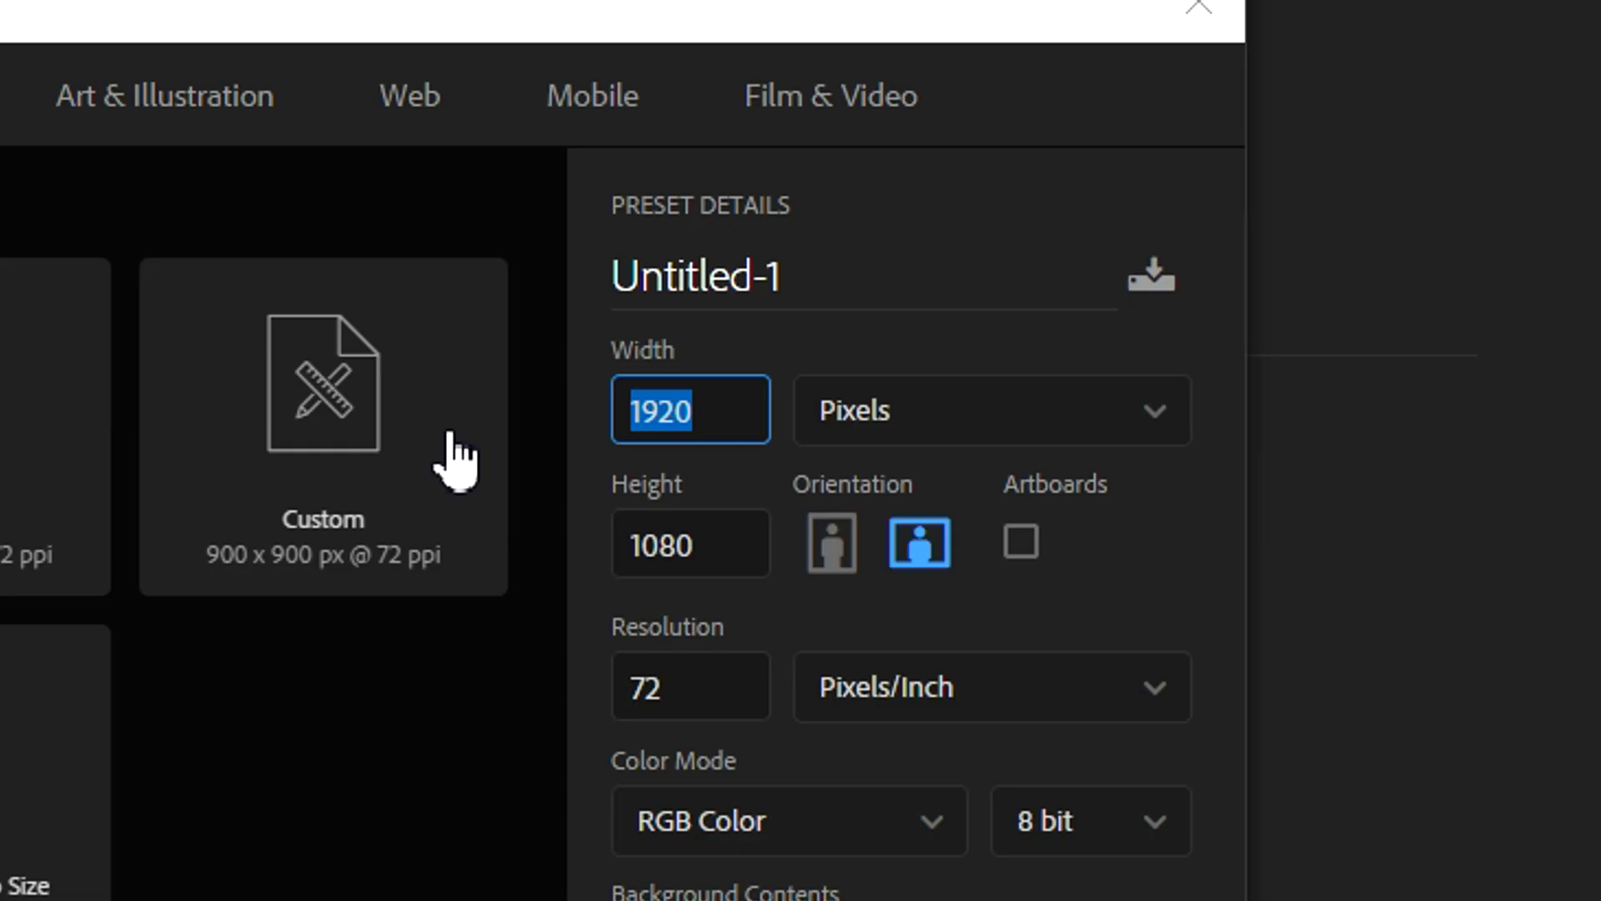
pyautogui.write('1000')
pyautogui.press('Tab')
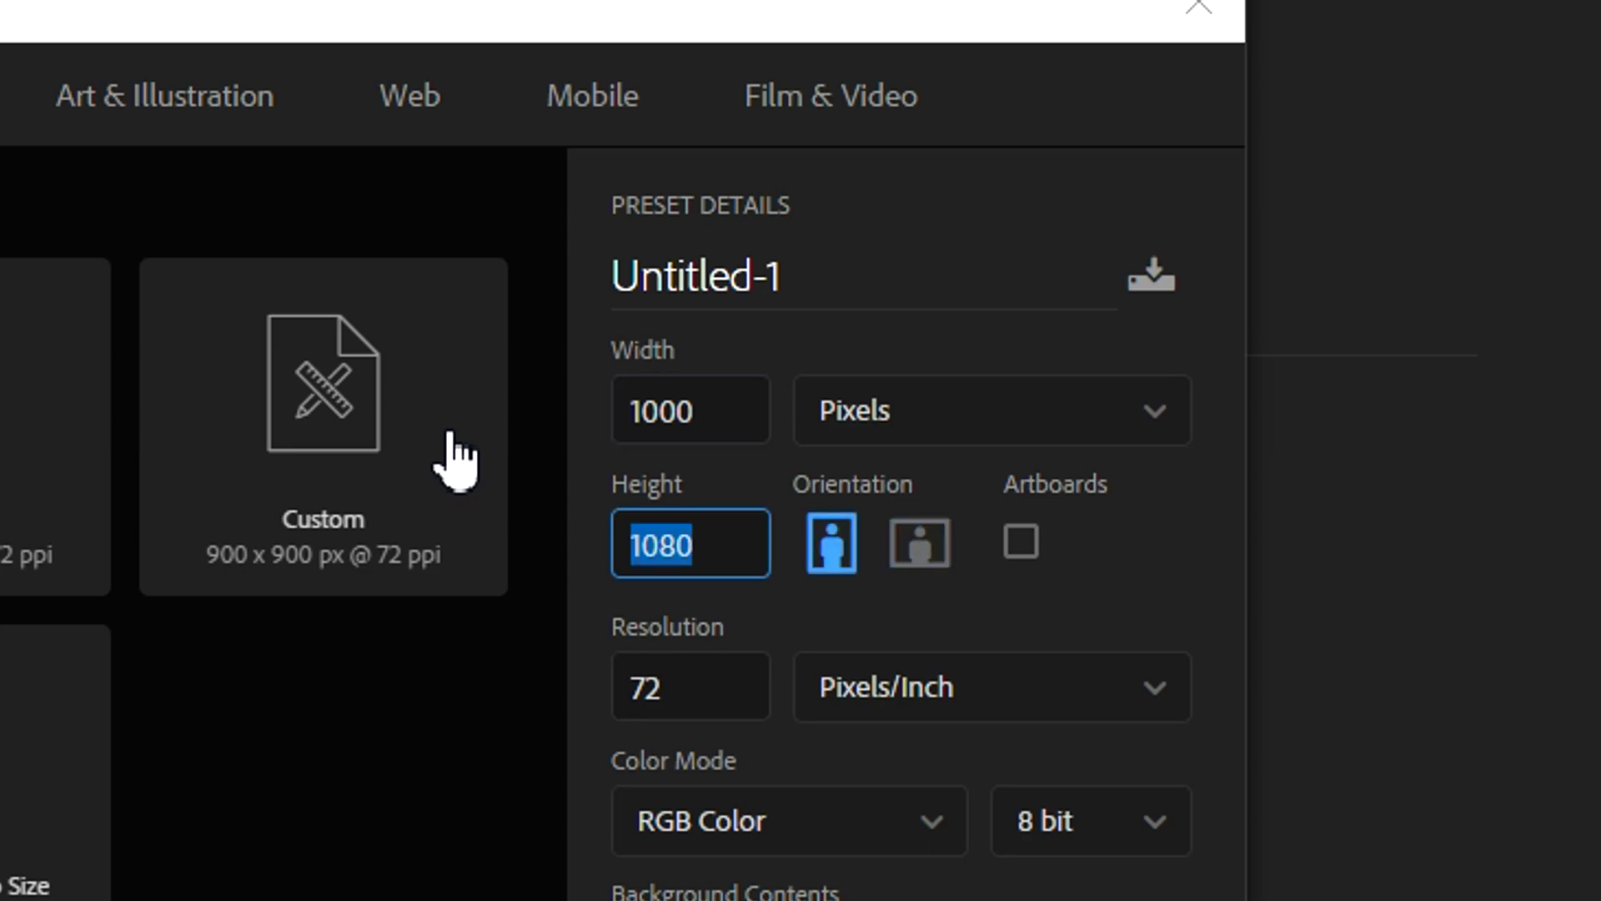
pyautogui.write('1000')
pyautogui.press('Tab')
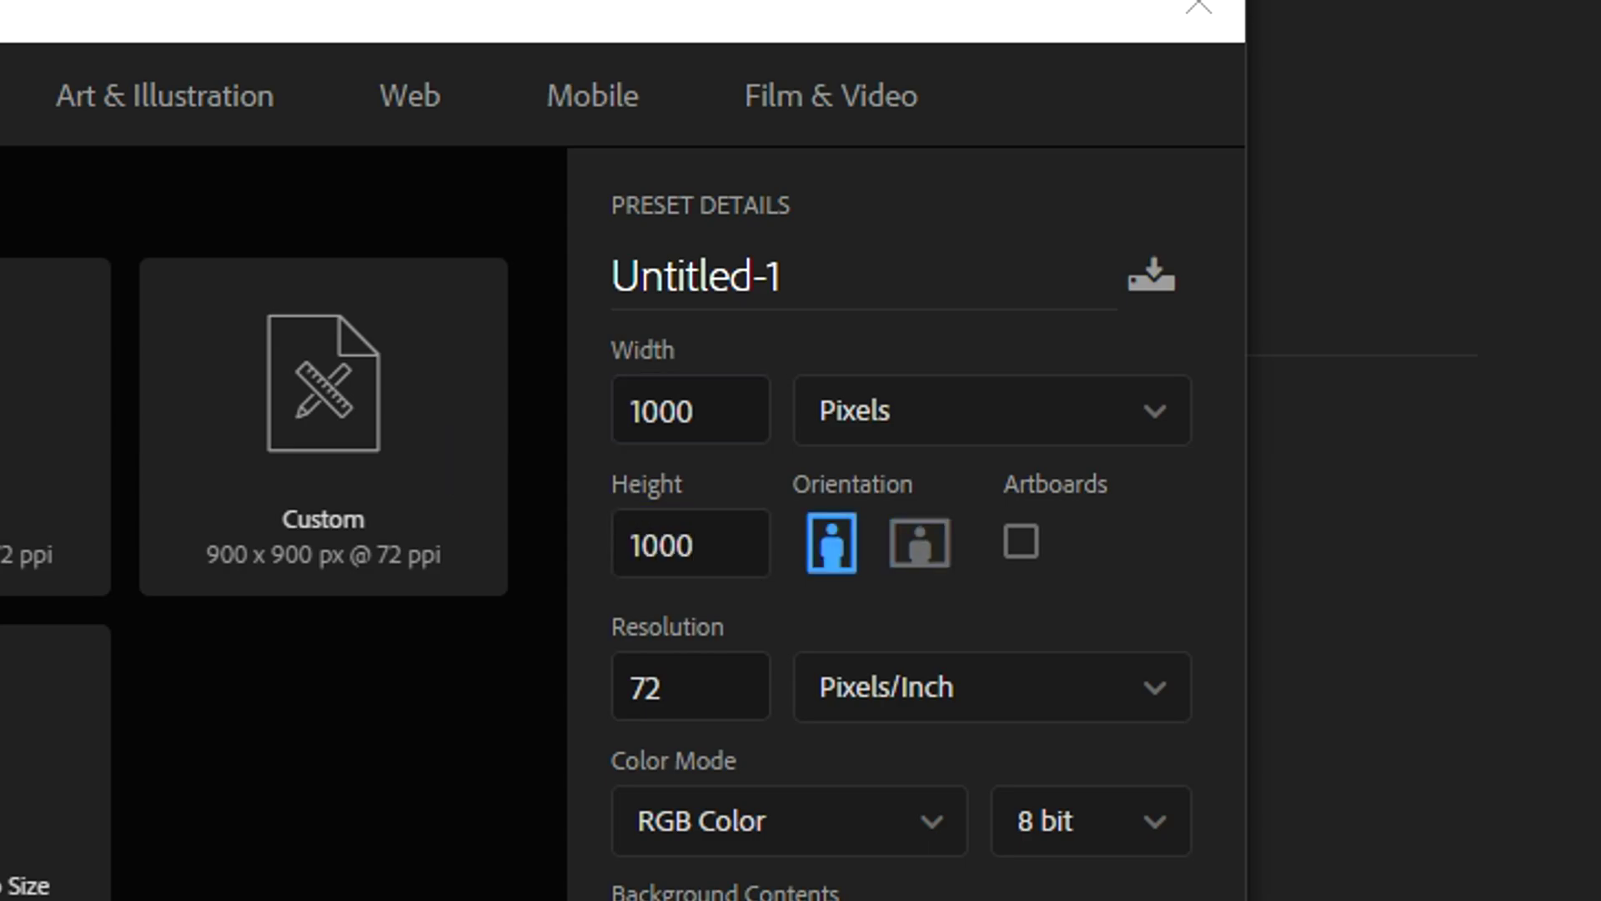
pyautogui.click(1190, 676)
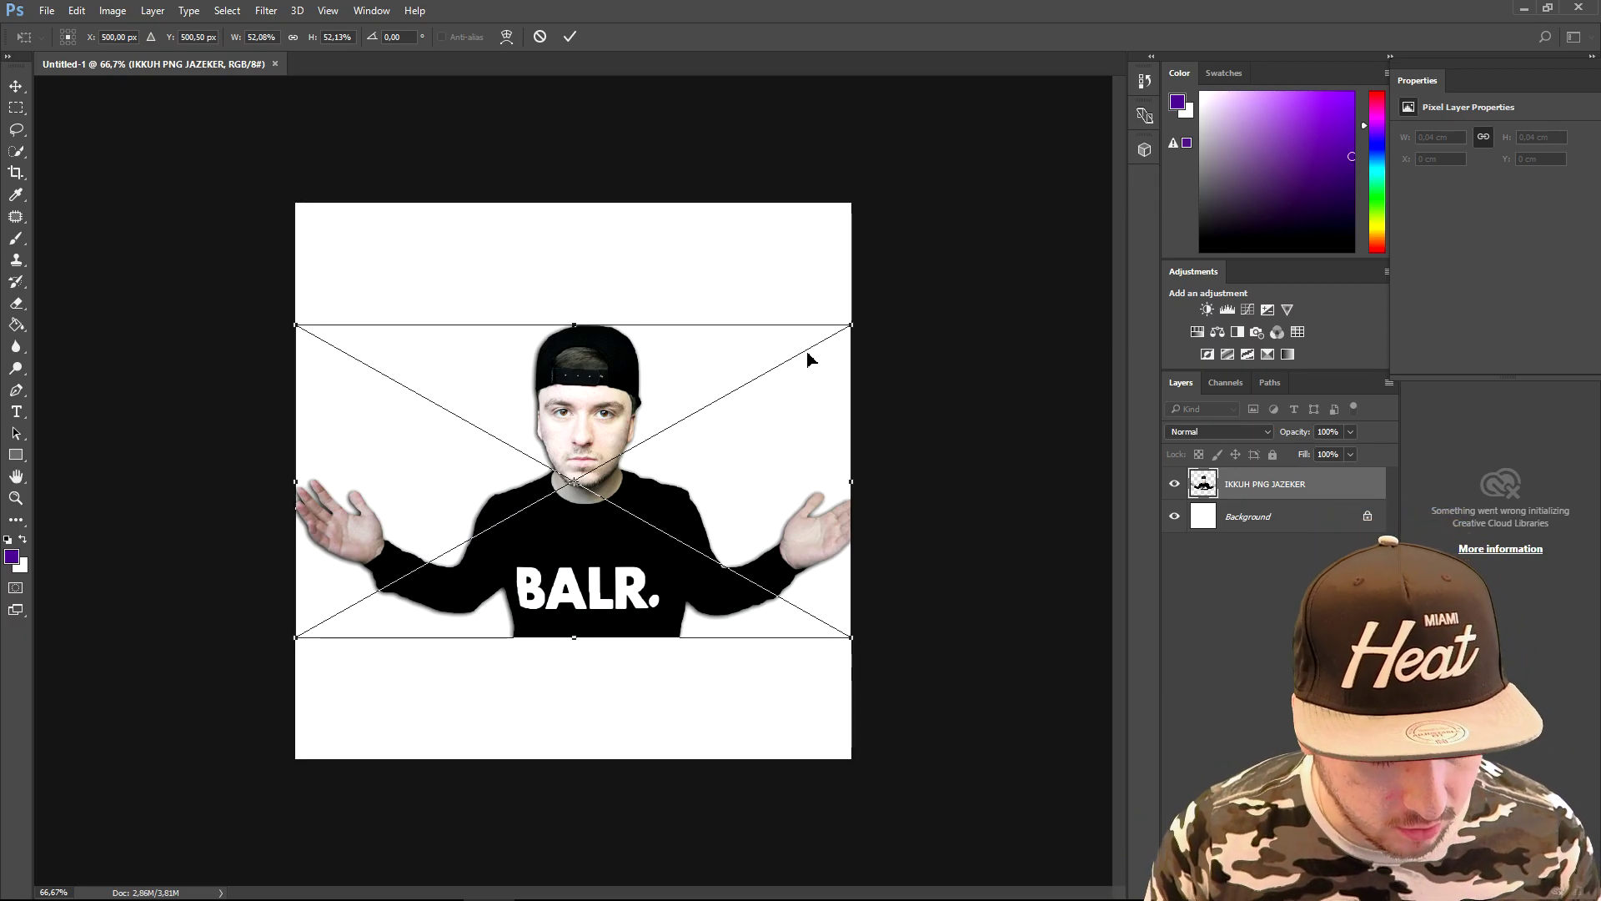
# - Scale the placed cut-out person up to fill the canvas, commit, and nudge it slightly right
pyautogui.moveTo(853, 326); pyautogui.dragTo(1335, 78)
pyautogui.moveTo(959, 276); pyautogui.dragTo(724, 371)
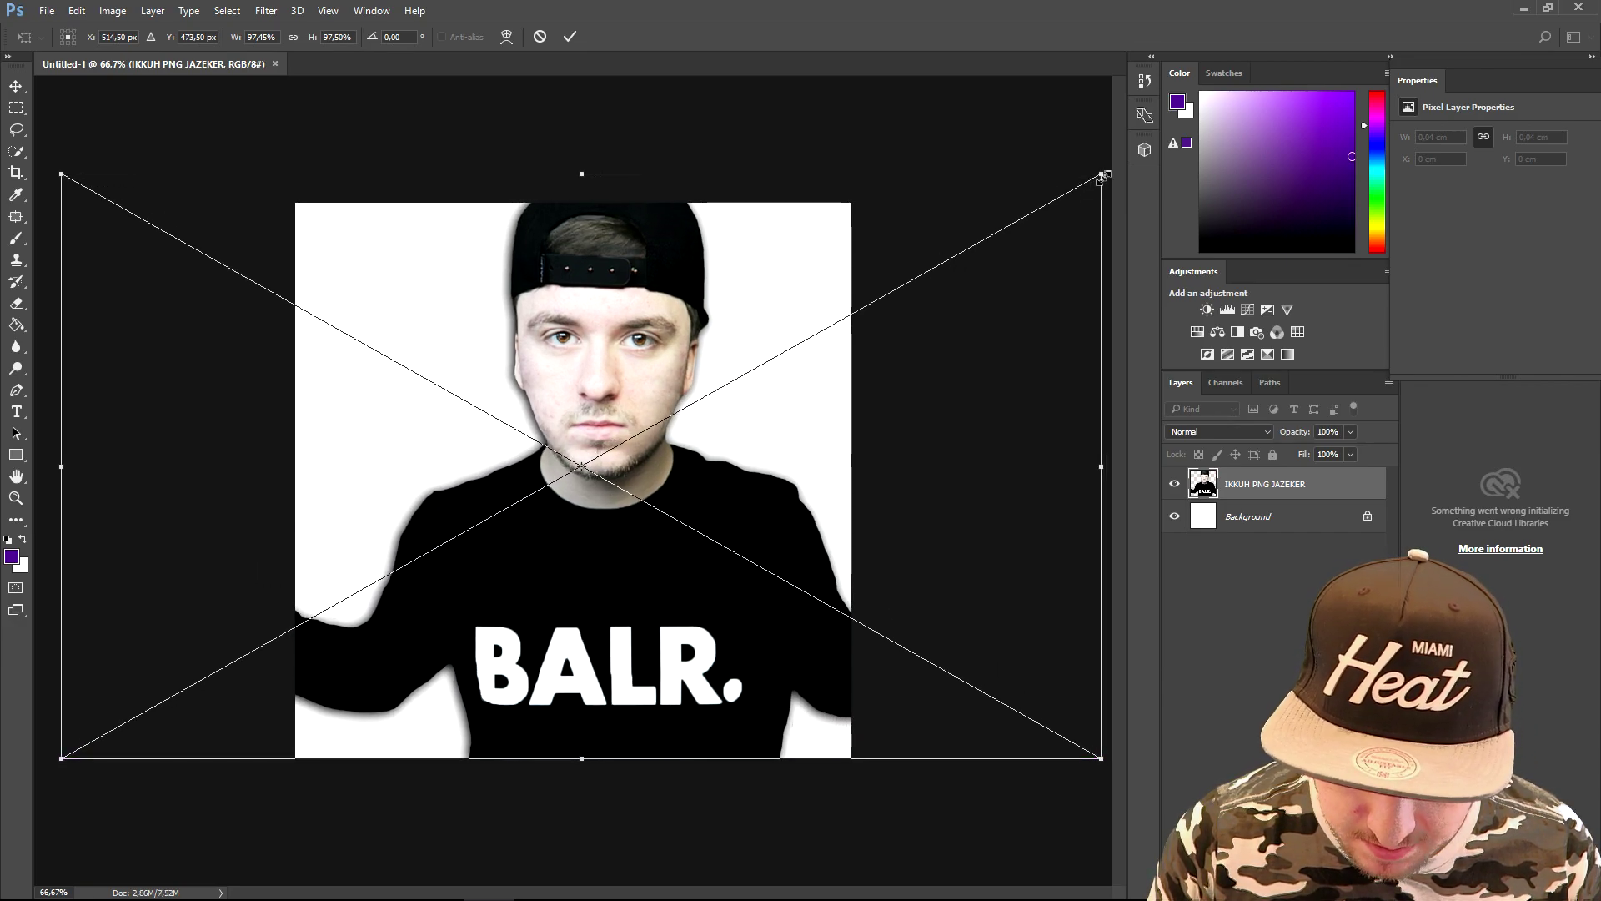
pyautogui.moveTo(1100, 173); pyautogui.dragTo(1040, 208)
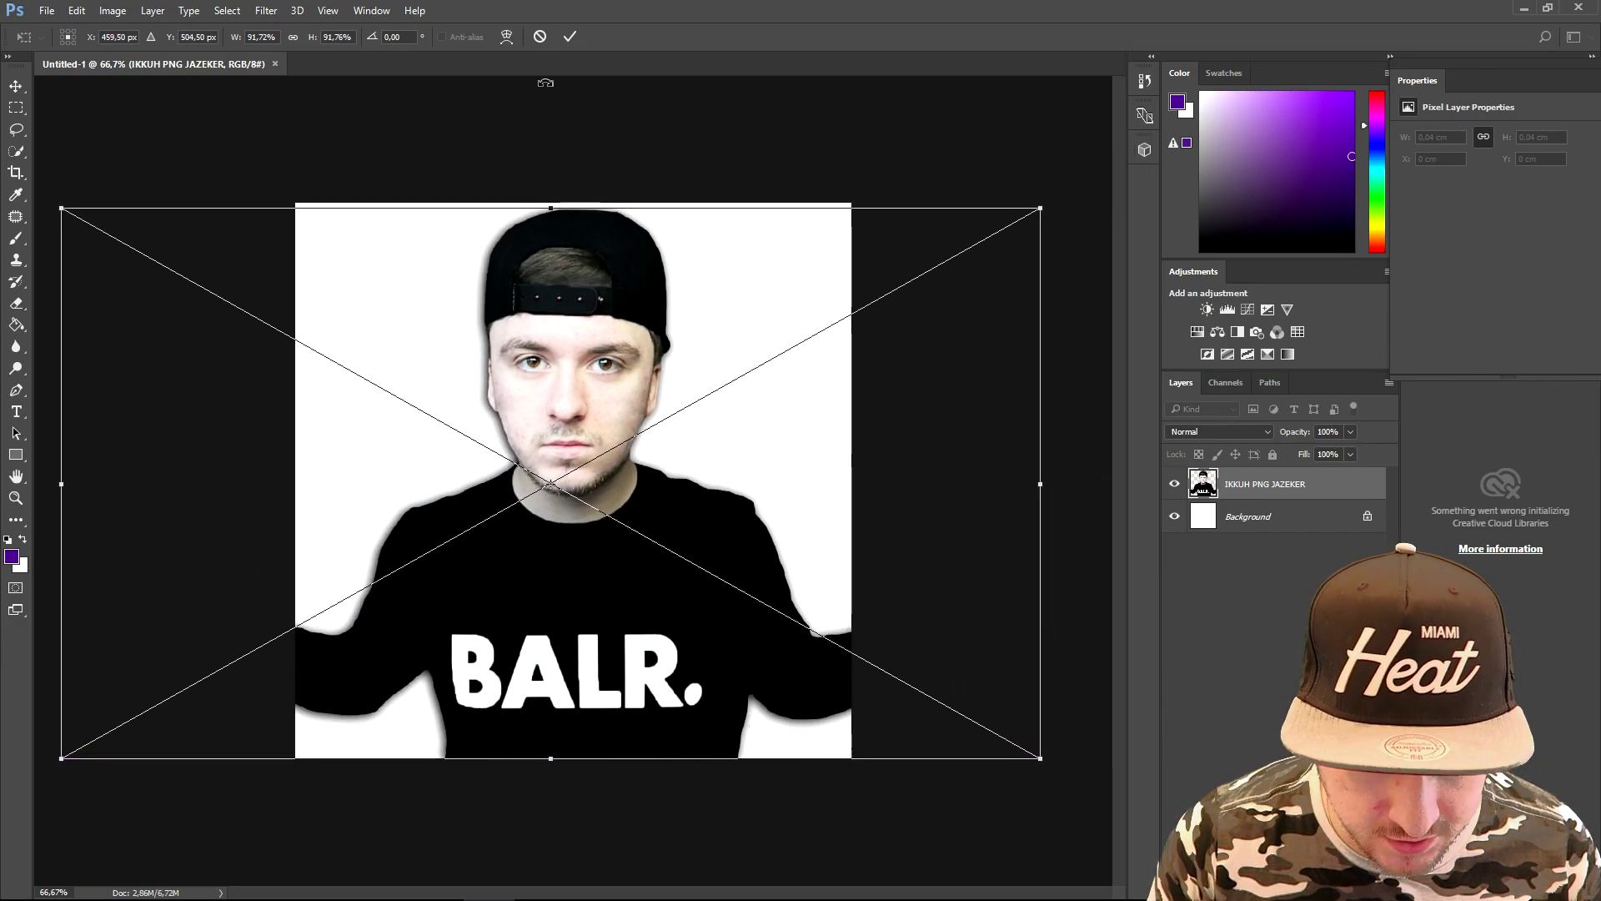
pyautogui.click(569, 35)
pyautogui.press('t')
pyautogui.moveTo(590, 343)
pyautogui.mouseDown()
pyautogui.moveTo(625, 336)
pyautogui.moveTo(606, 335)
pyautogui.mouseUp()
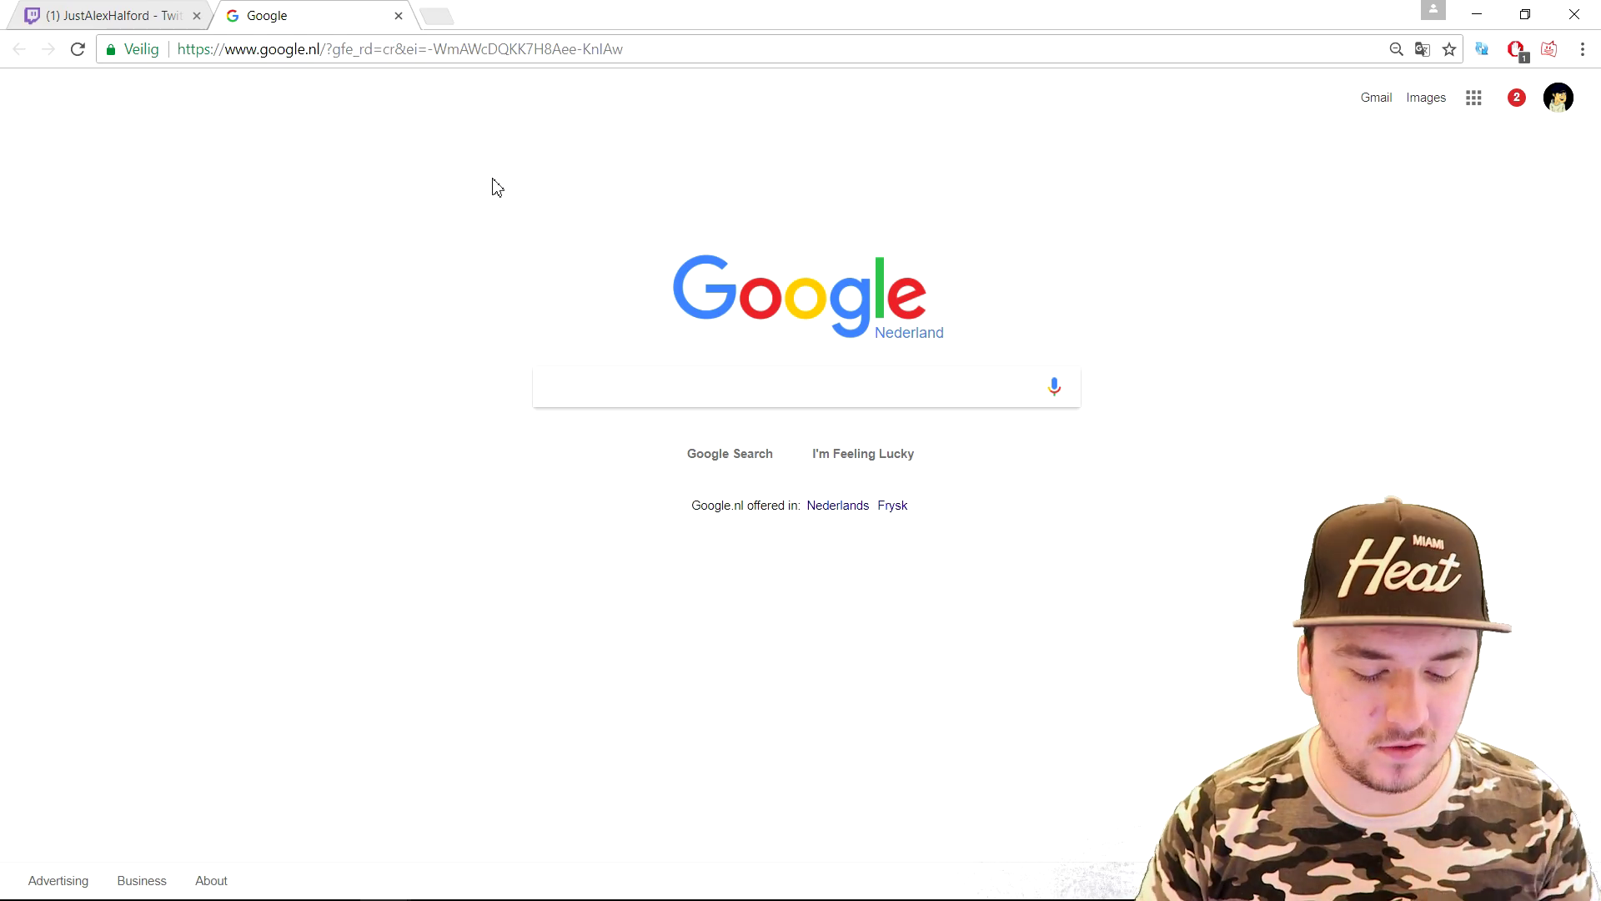
# - Search Google for 'red gradient' and show the image results
pyautogui.write('red gradient')
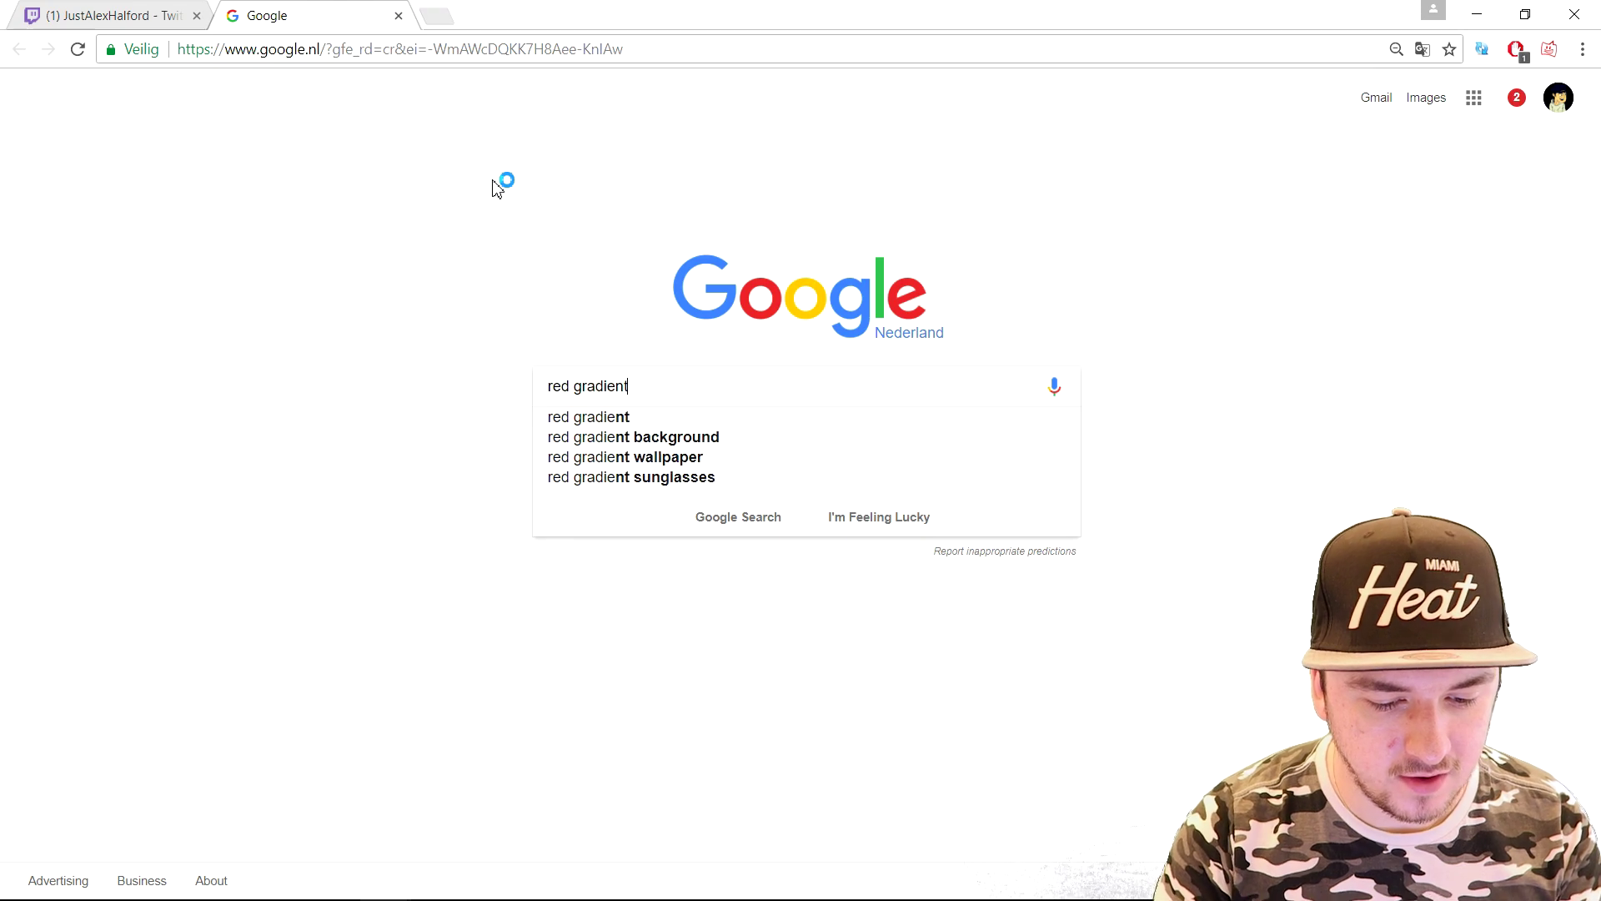
pyautogui.press('Return')
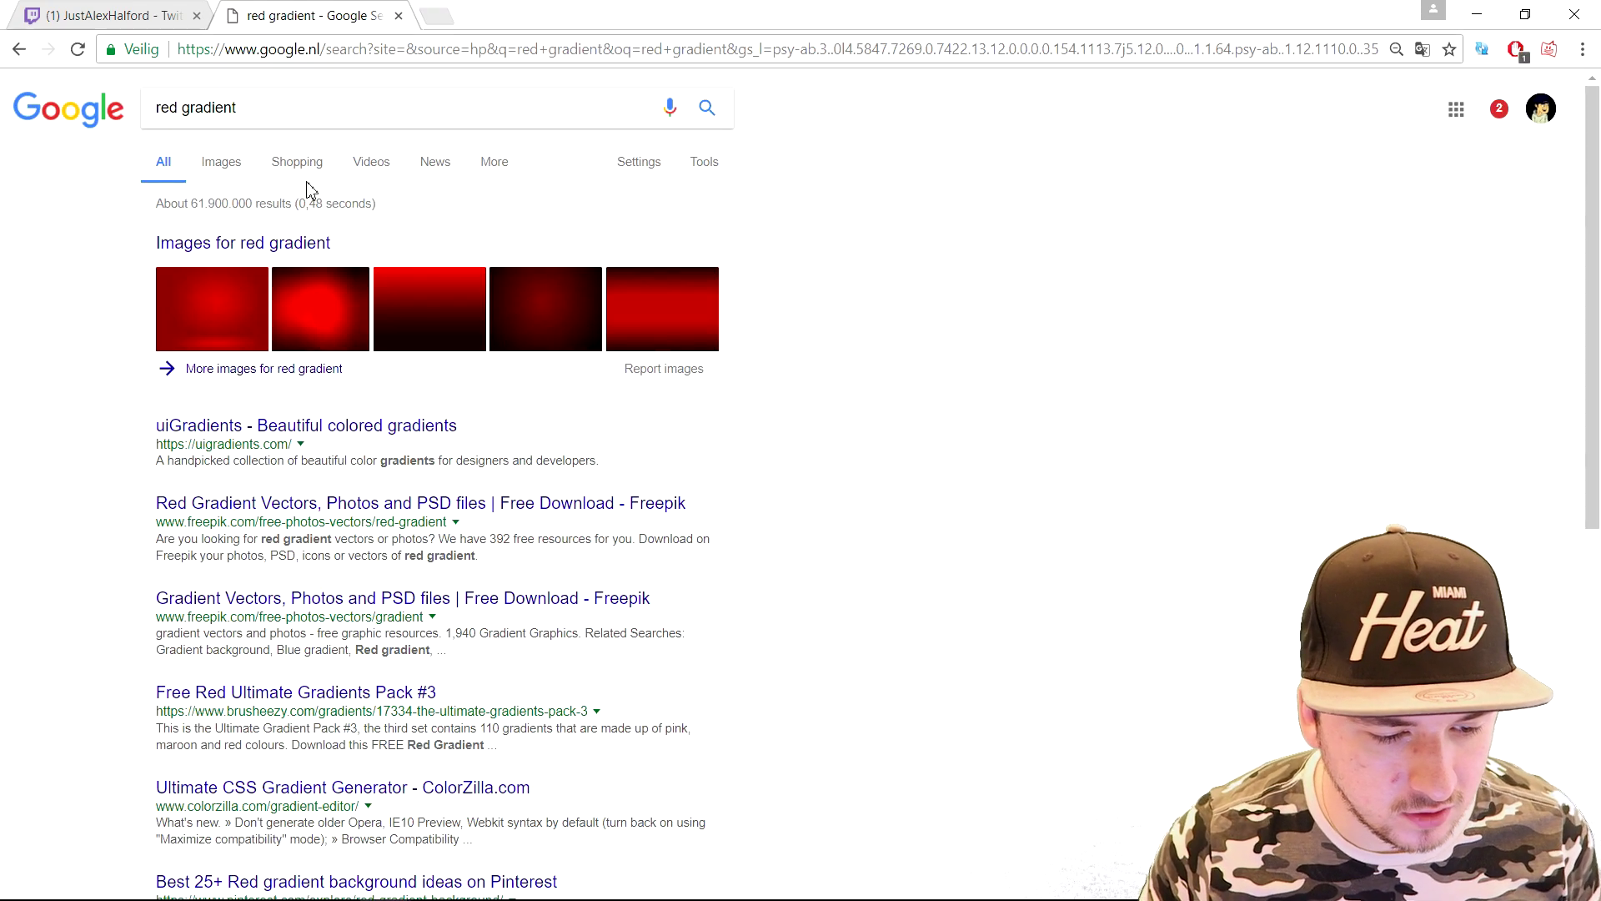
pyautogui.click(287, 163)
pyautogui.click(218, 164)
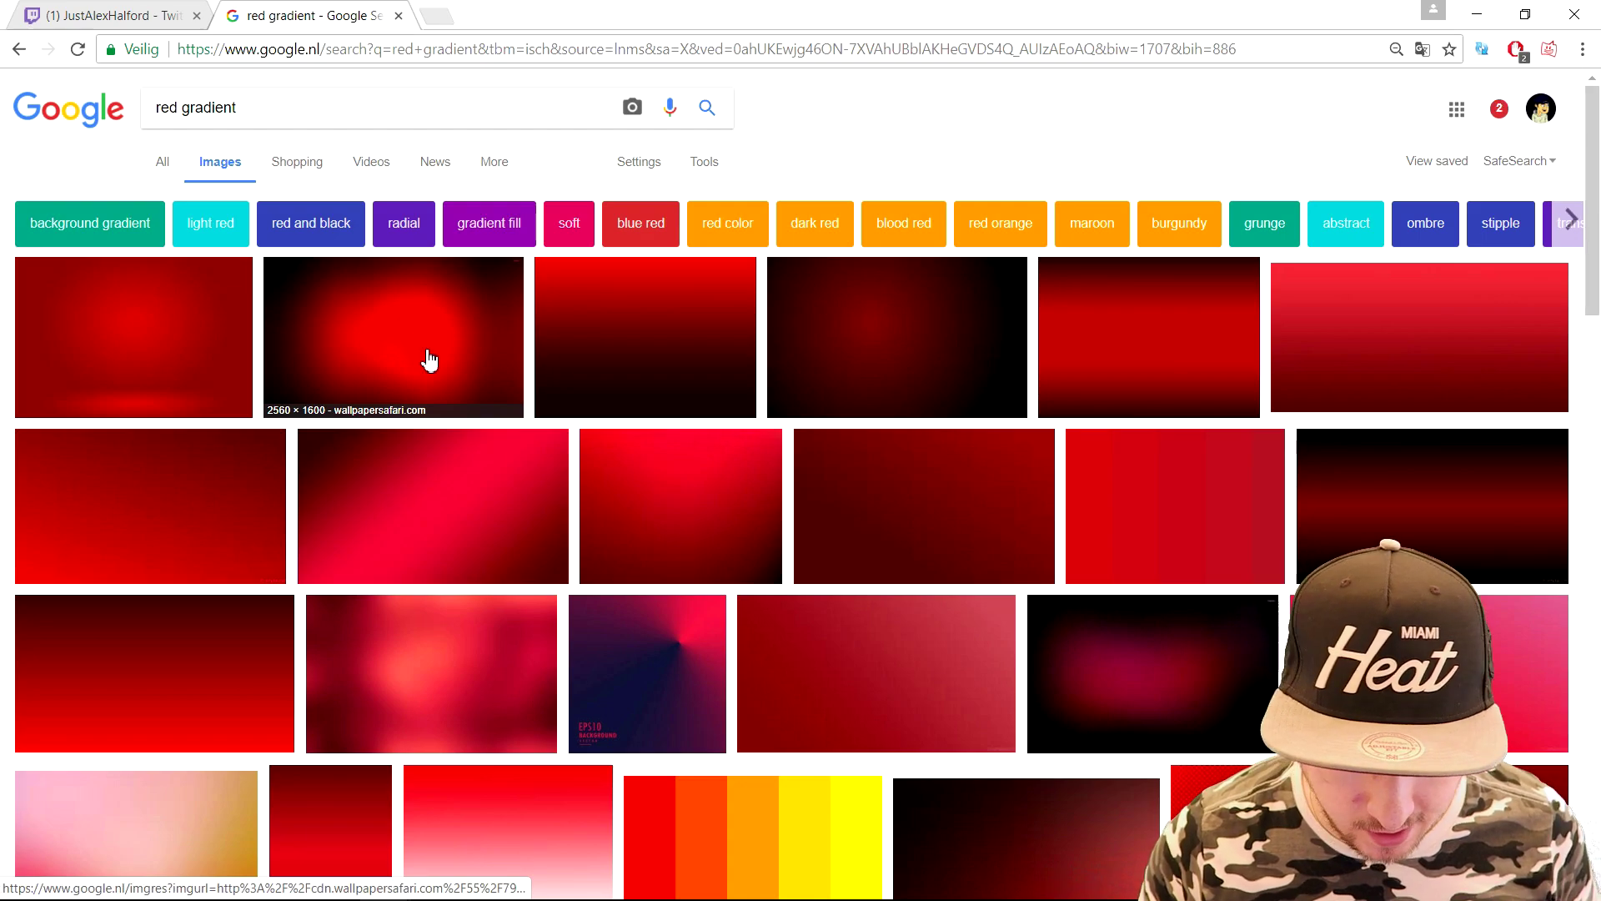
# - Preview the bright radial red gradient wallpaper and save it to the computer
pyautogui.click(479, 357)
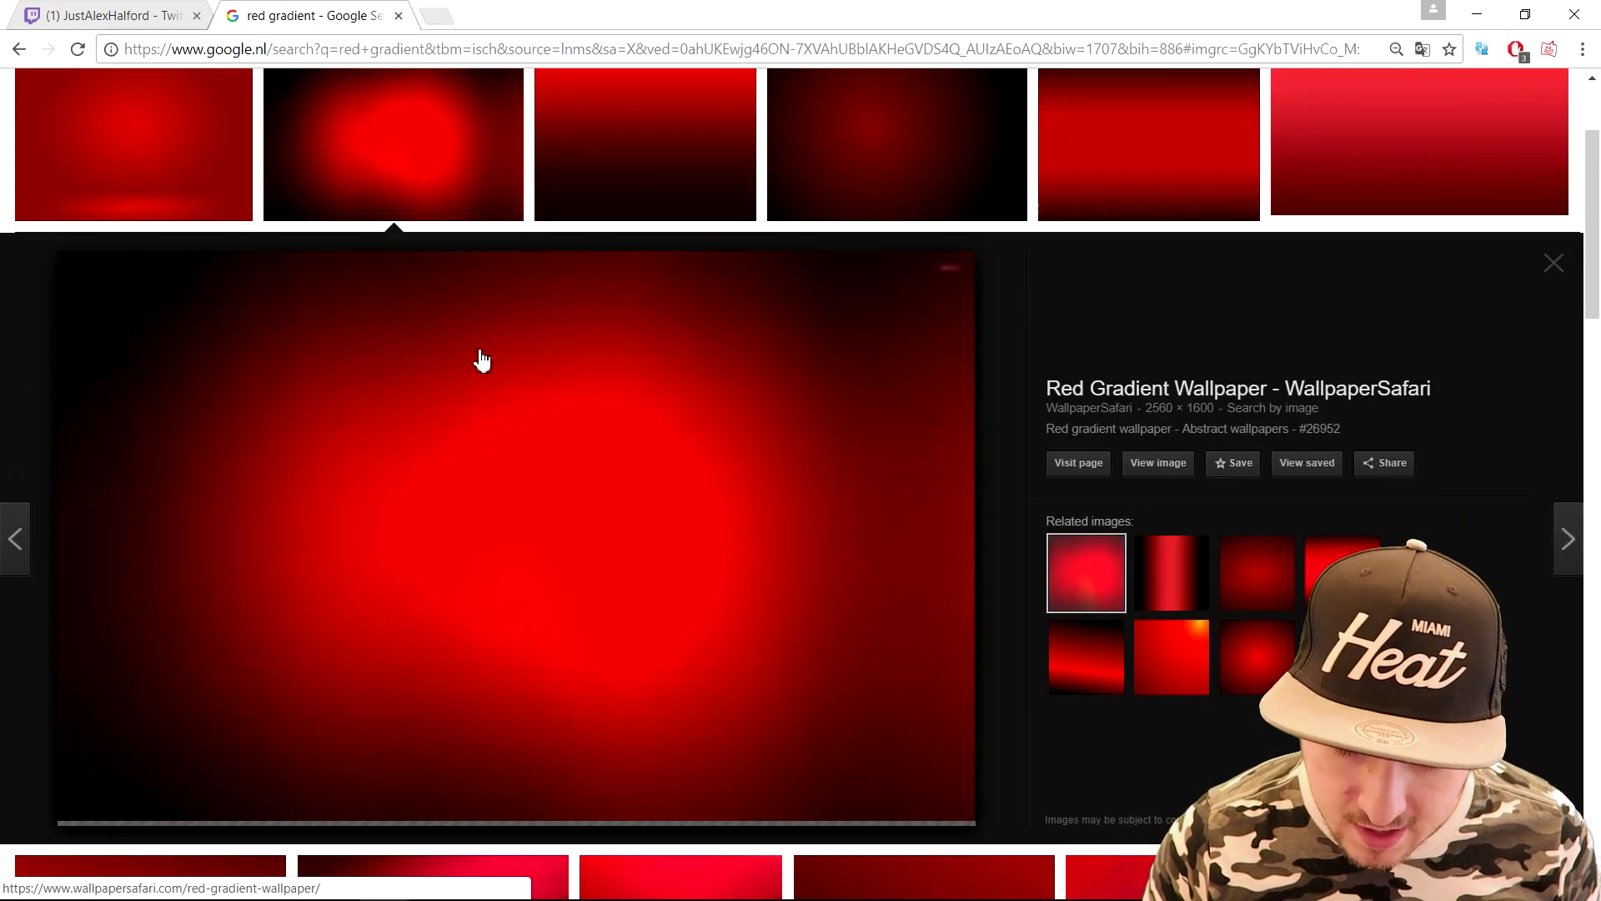
pyautogui.rightClick(503, 472)
pyautogui.click(566, 503)
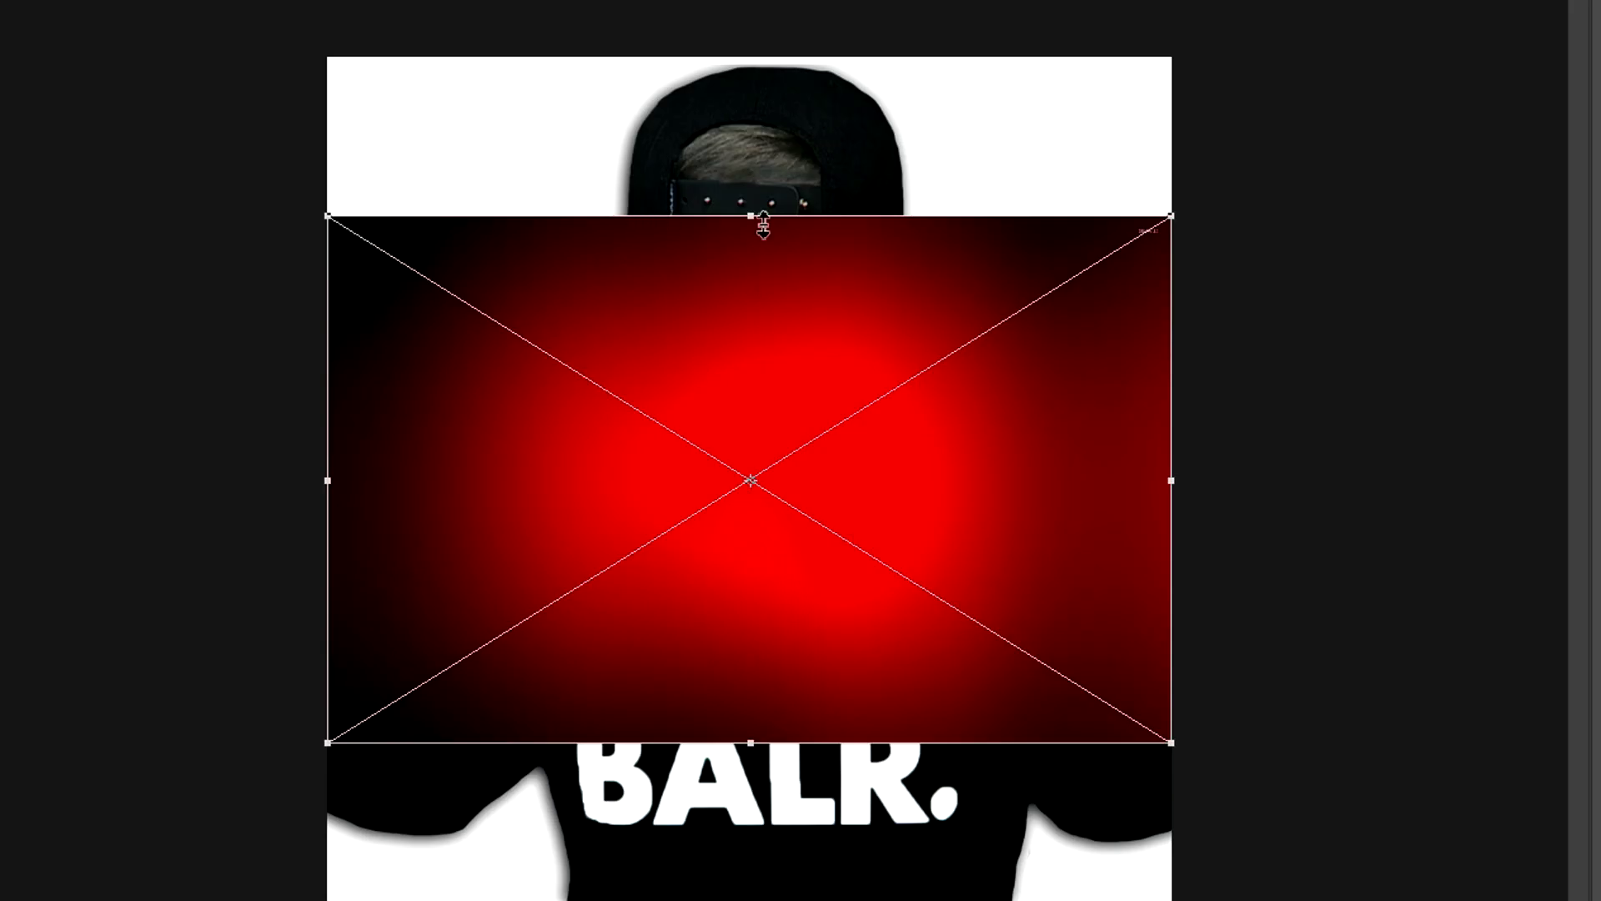
# - Stretch the placed gradient vertically to the canvas top and bottom and commit it
pyautogui.moveTo(763, 223); pyautogui.dragTo(778, 57)
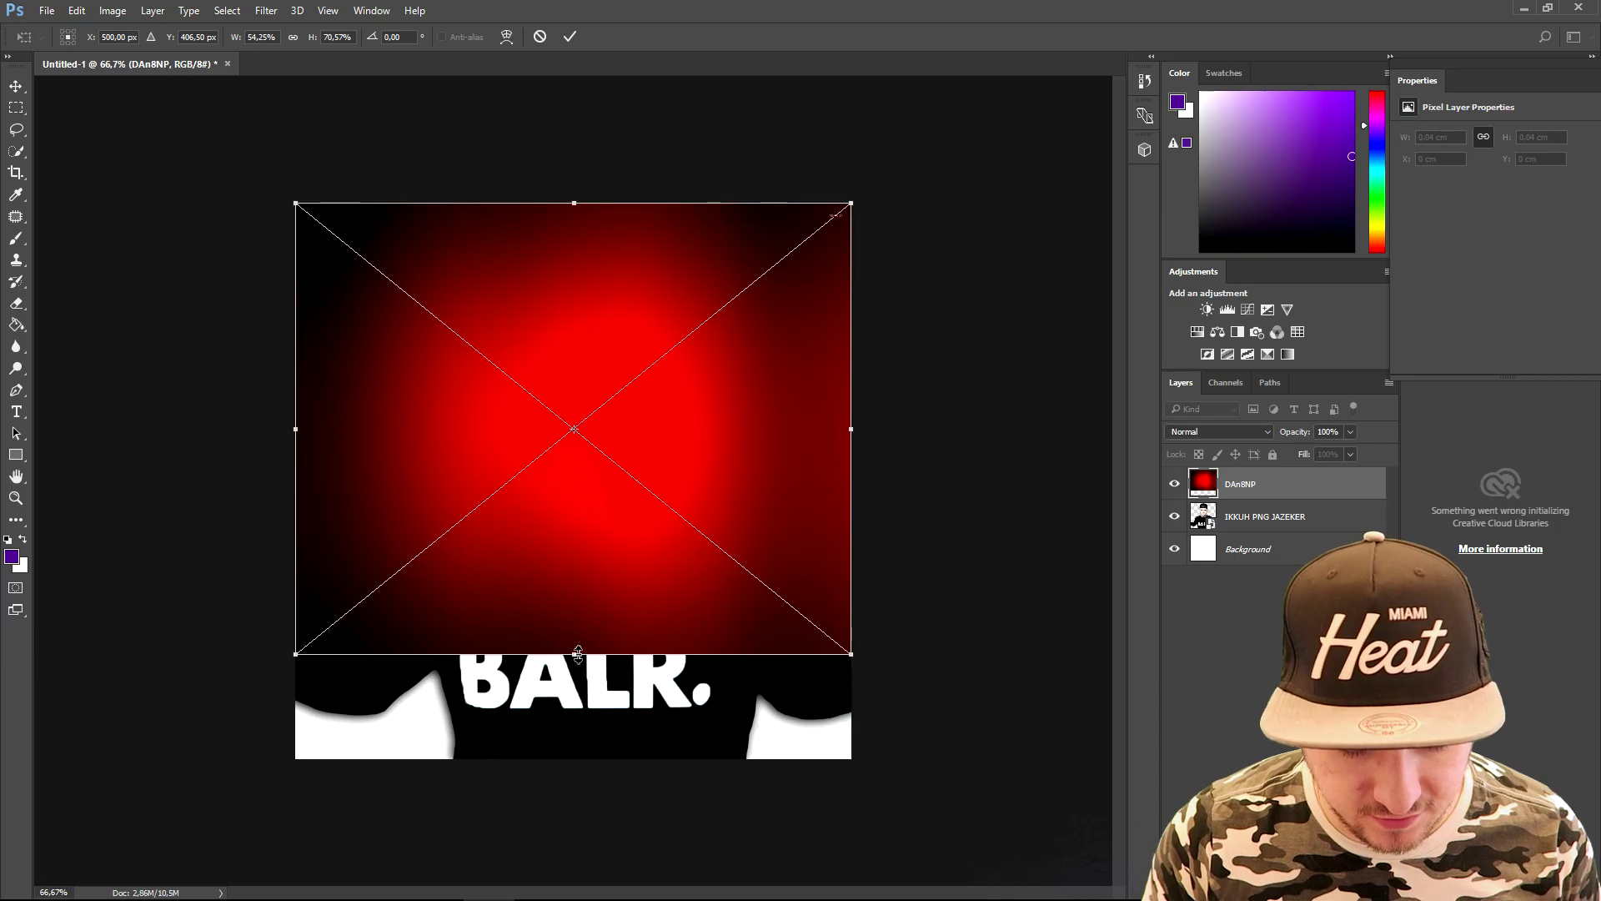
pyautogui.moveTo(763, 751); pyautogui.dragTo(749, 896)
pyautogui.click(570, 36)
pyautogui.press('t')
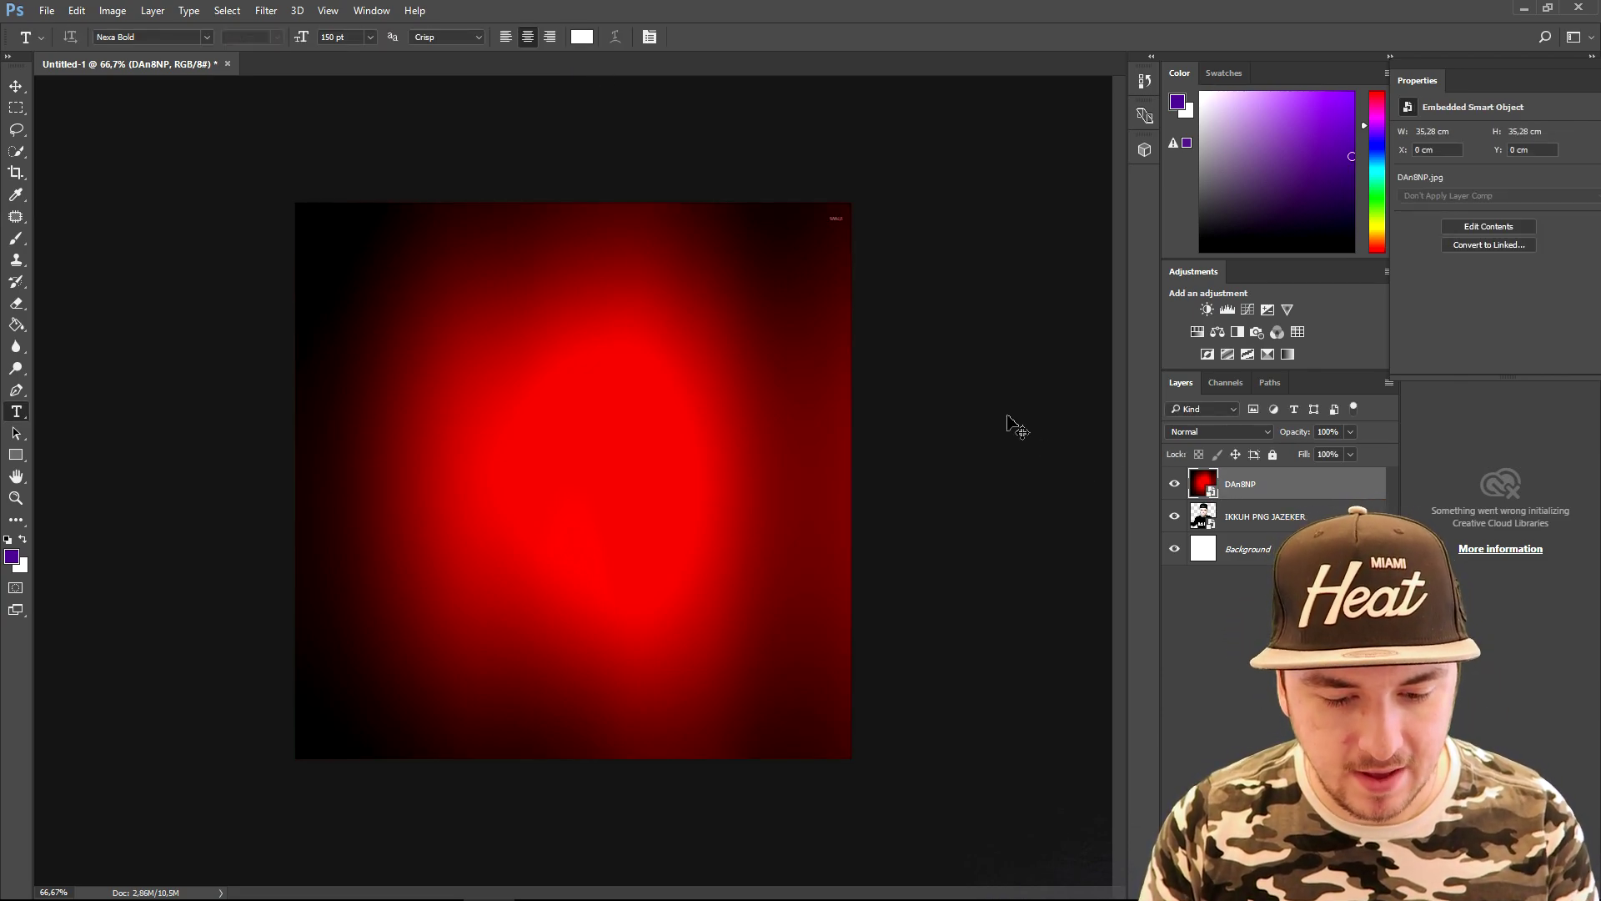
# - Widen the gradient to the canvas's right edge and move its layer beneath the person
pyautogui.hotkey('ctrl', 't')
pyautogui.moveTo(852, 480); pyautogui.dragTo(898, 481)
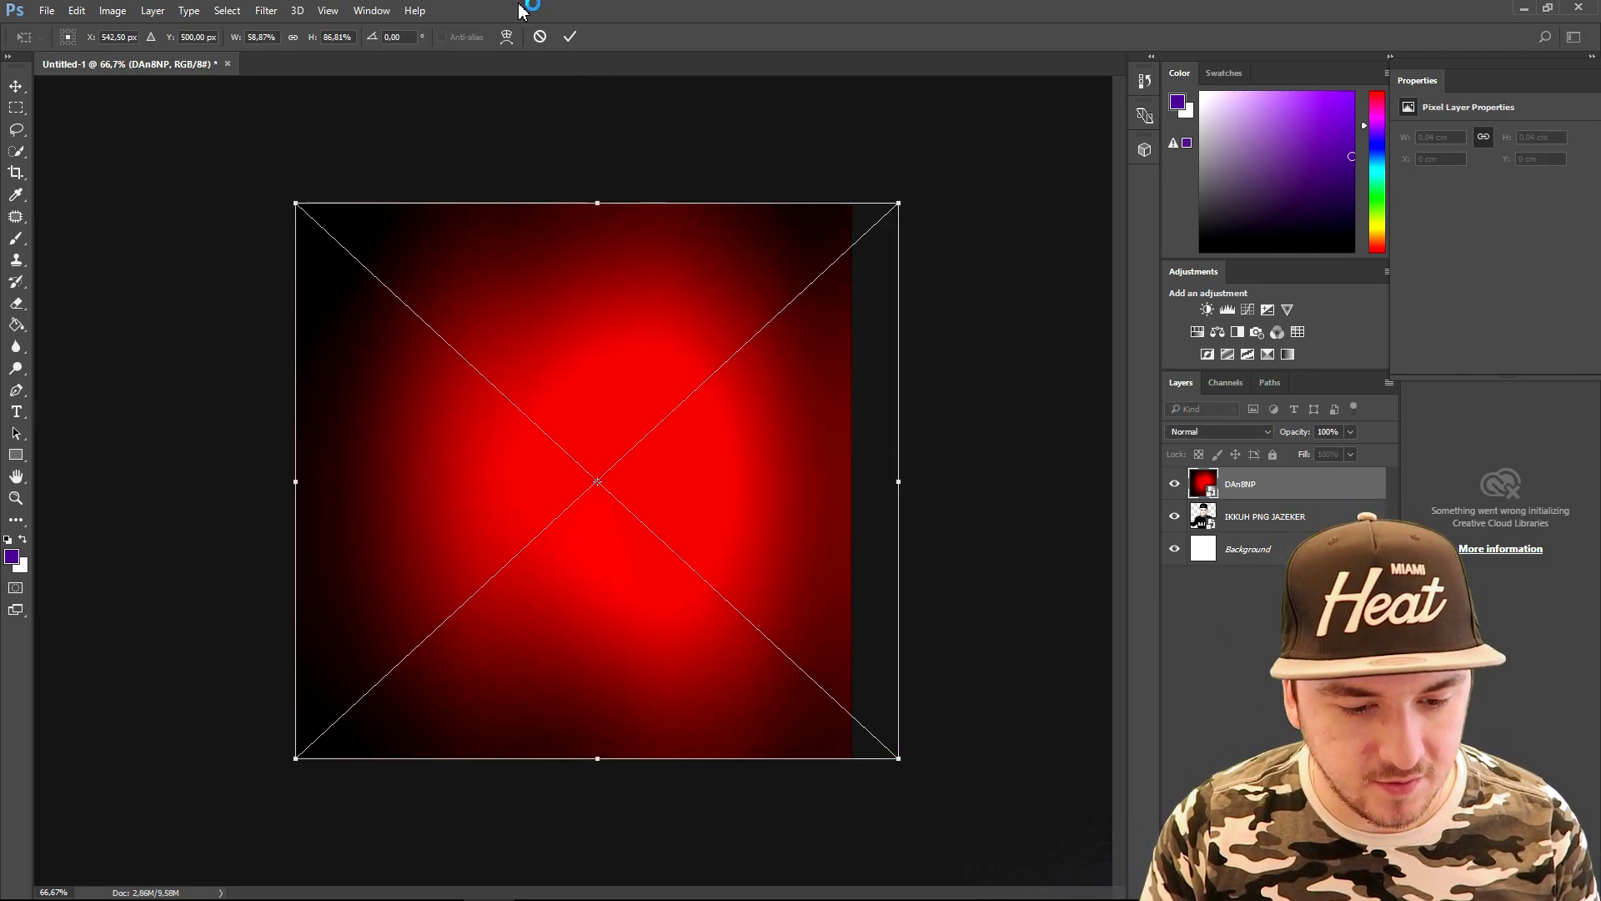
pyautogui.click(570, 37)
pyautogui.moveTo(1285, 491); pyautogui.dragTo(1295, 527)
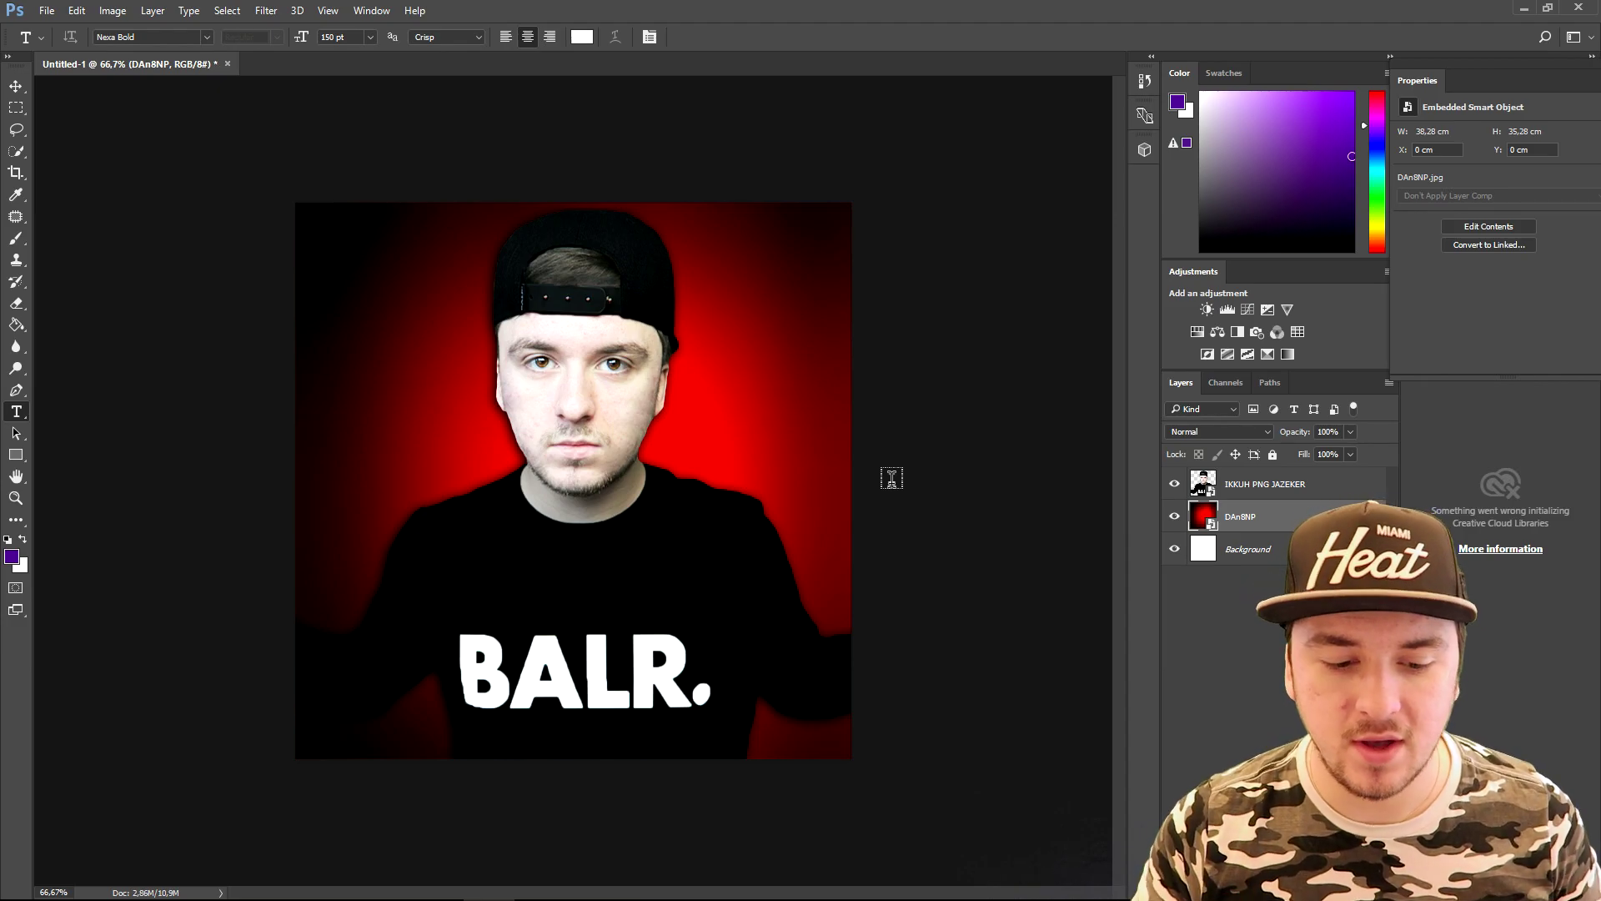
# - Save a copy named 'Profile Picture' in JPEG format at maximum quality
pyautogui.click(32, 13)
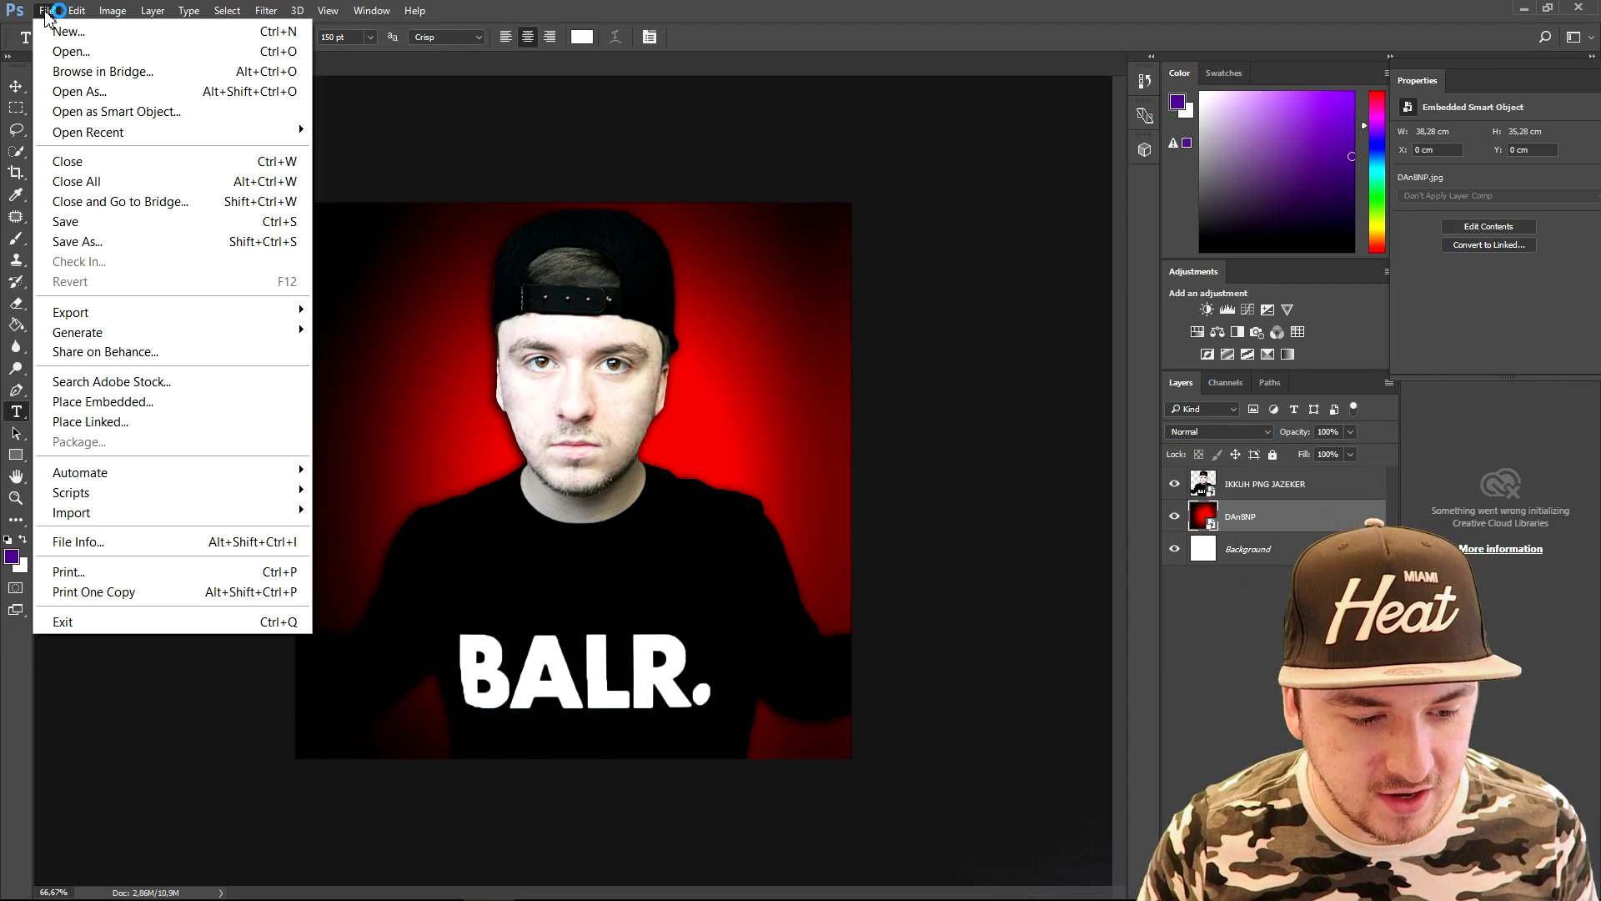
pyautogui.click(145, 247)
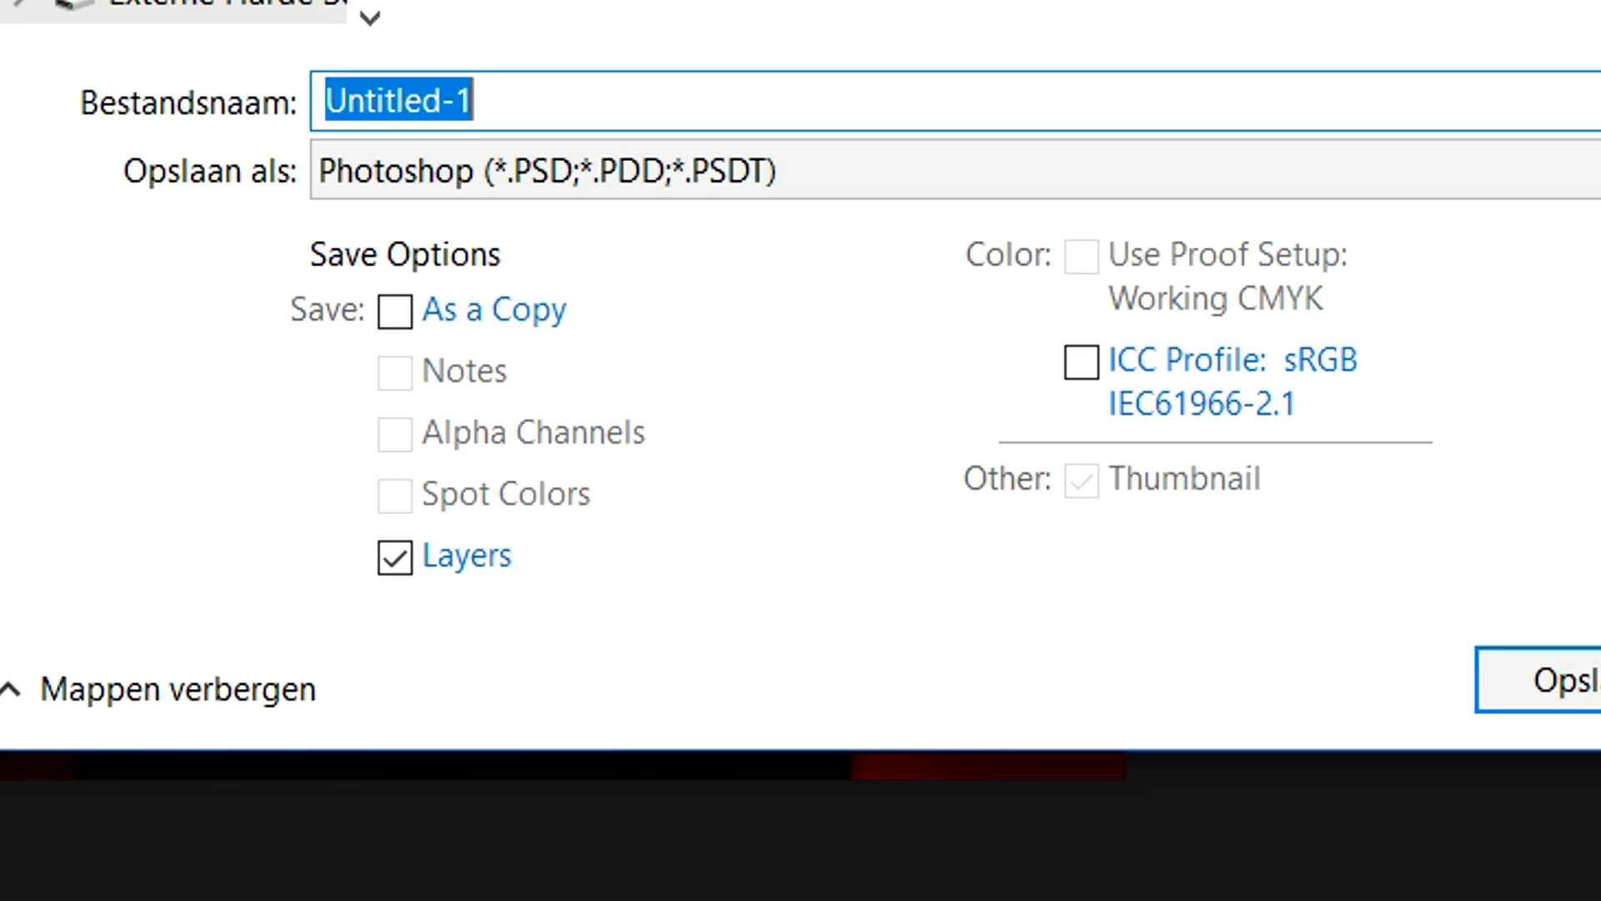
pyautogui.write('pro')
pyautogui.press('BackSpace')
pyautogui.press('BackSpace')
pyautogui.press('BackSpace')
pyautogui.write('Profile Picture')
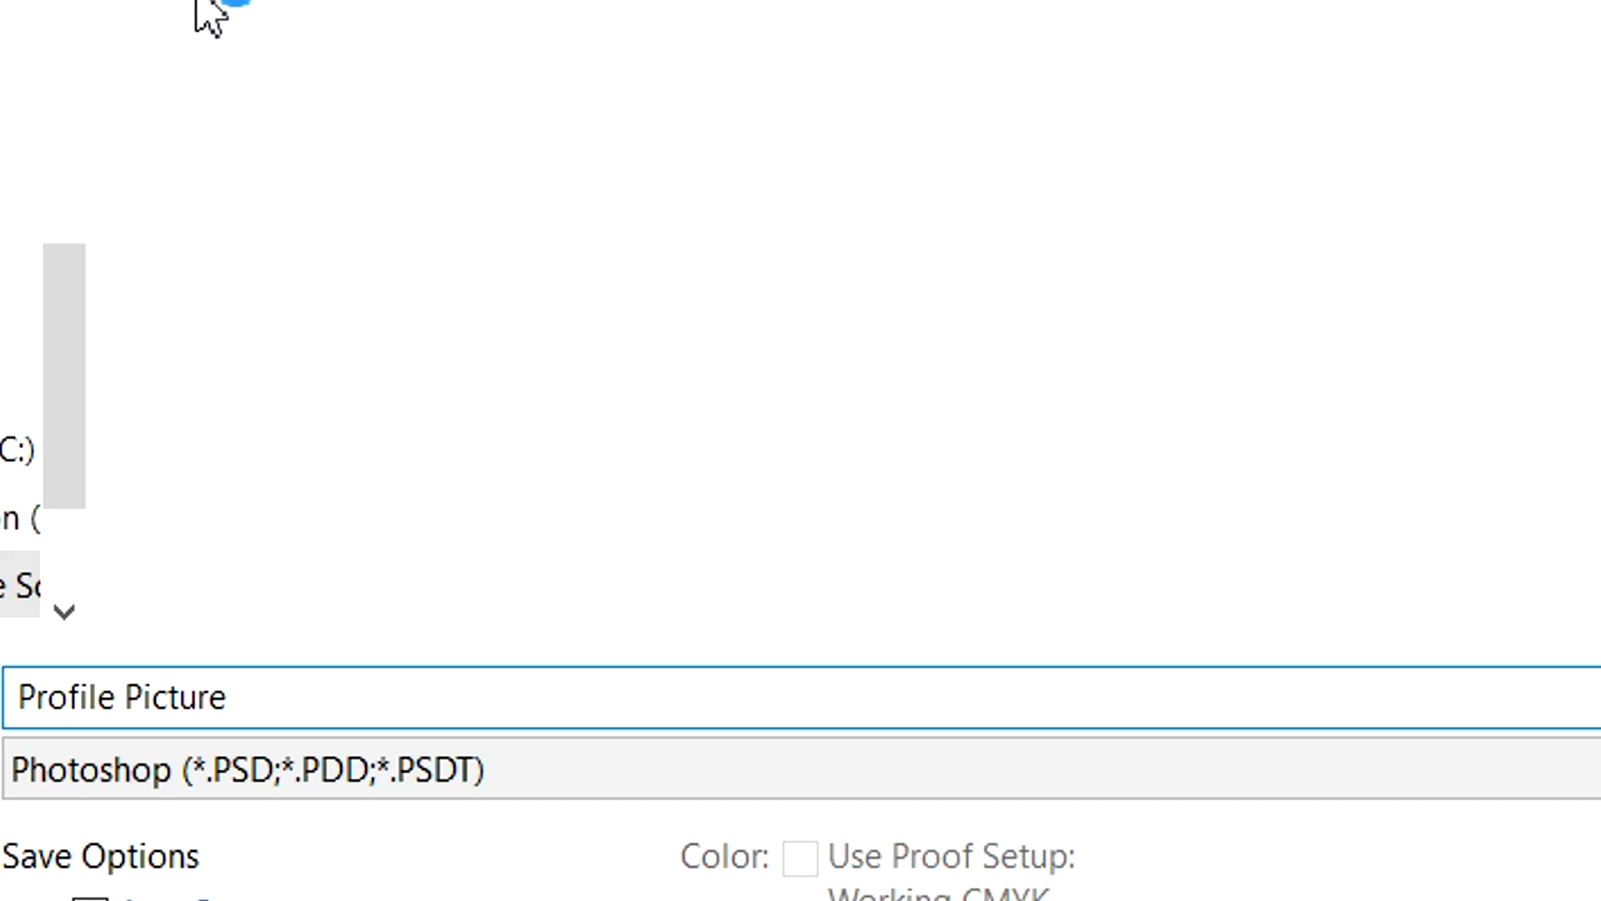
pyautogui.click(200, 769)
pyautogui.scroll(-2, 197, 779)
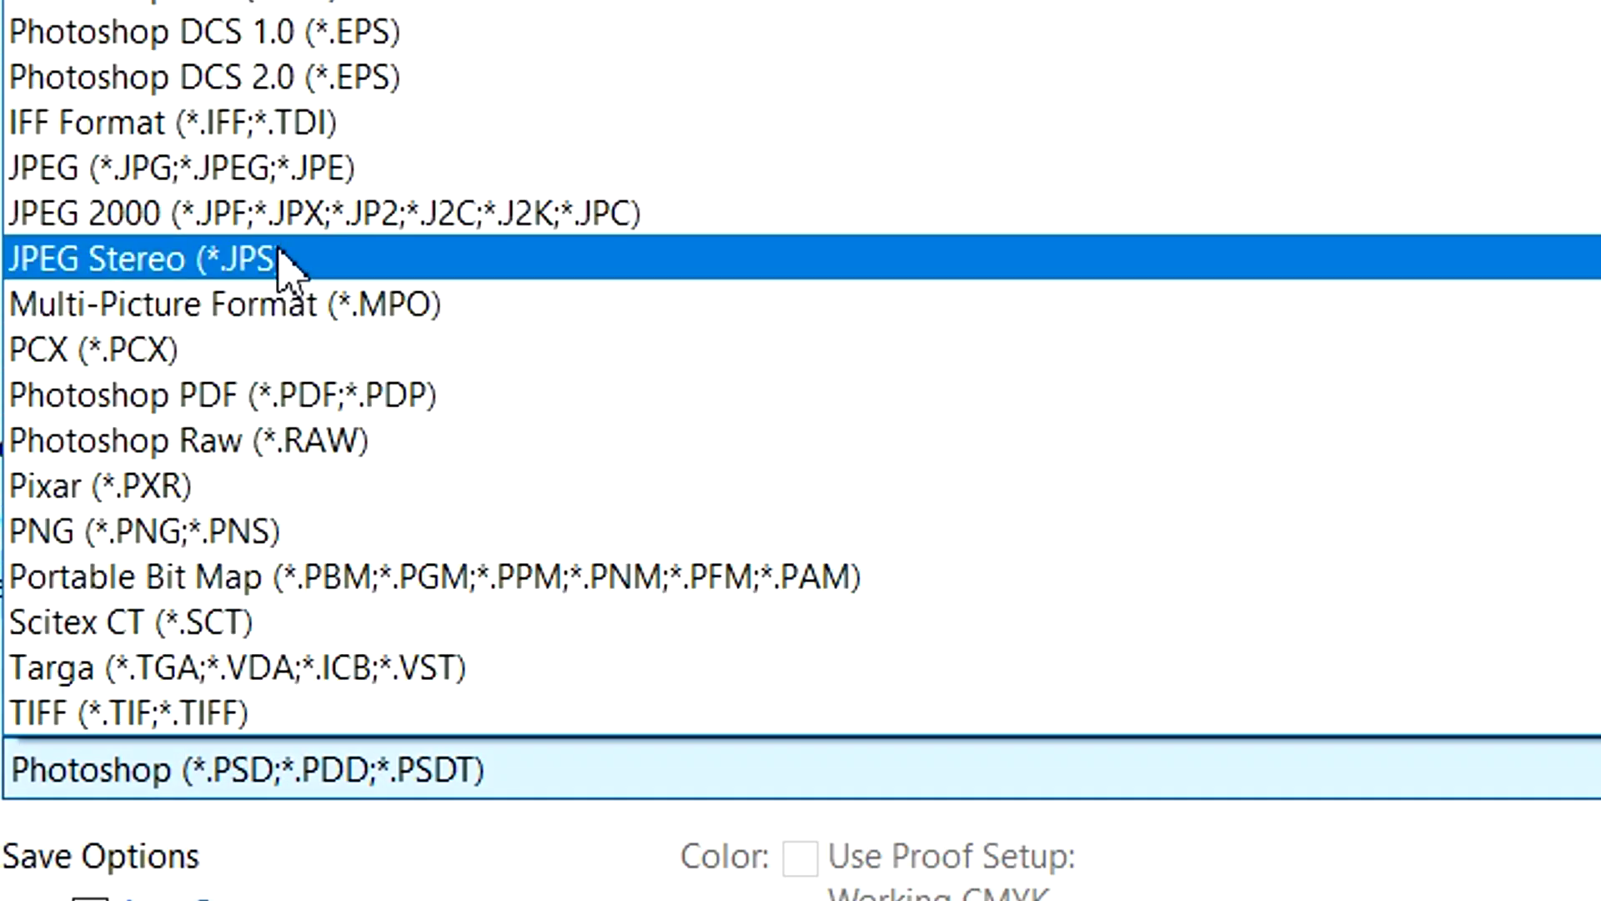
pyautogui.click(543, 168)
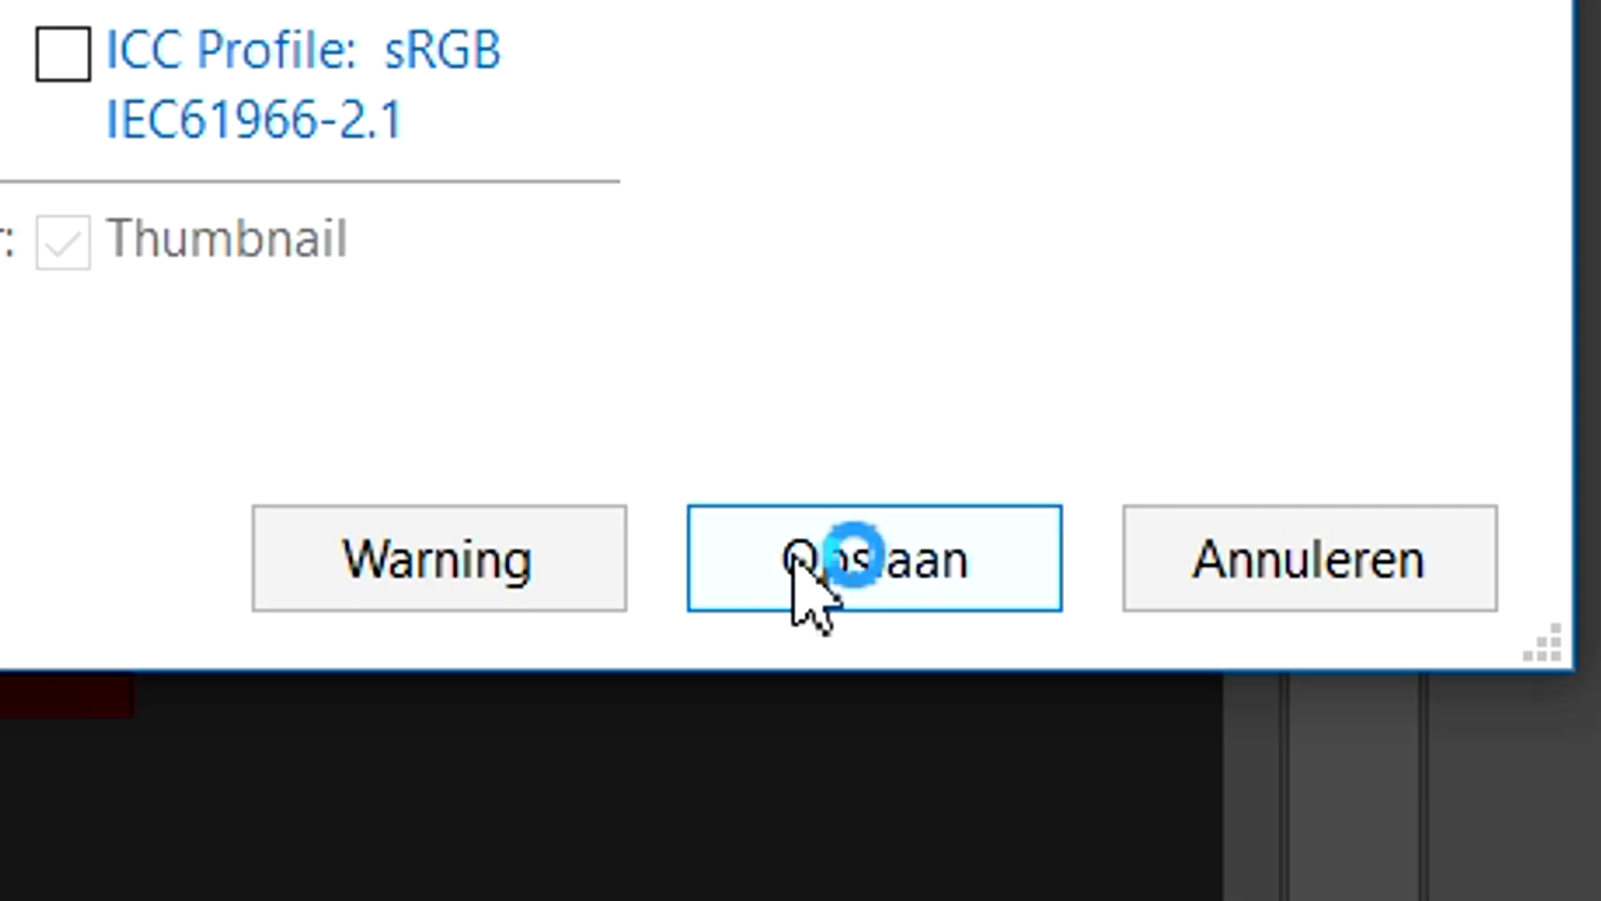
pyautogui.click(814, 576)
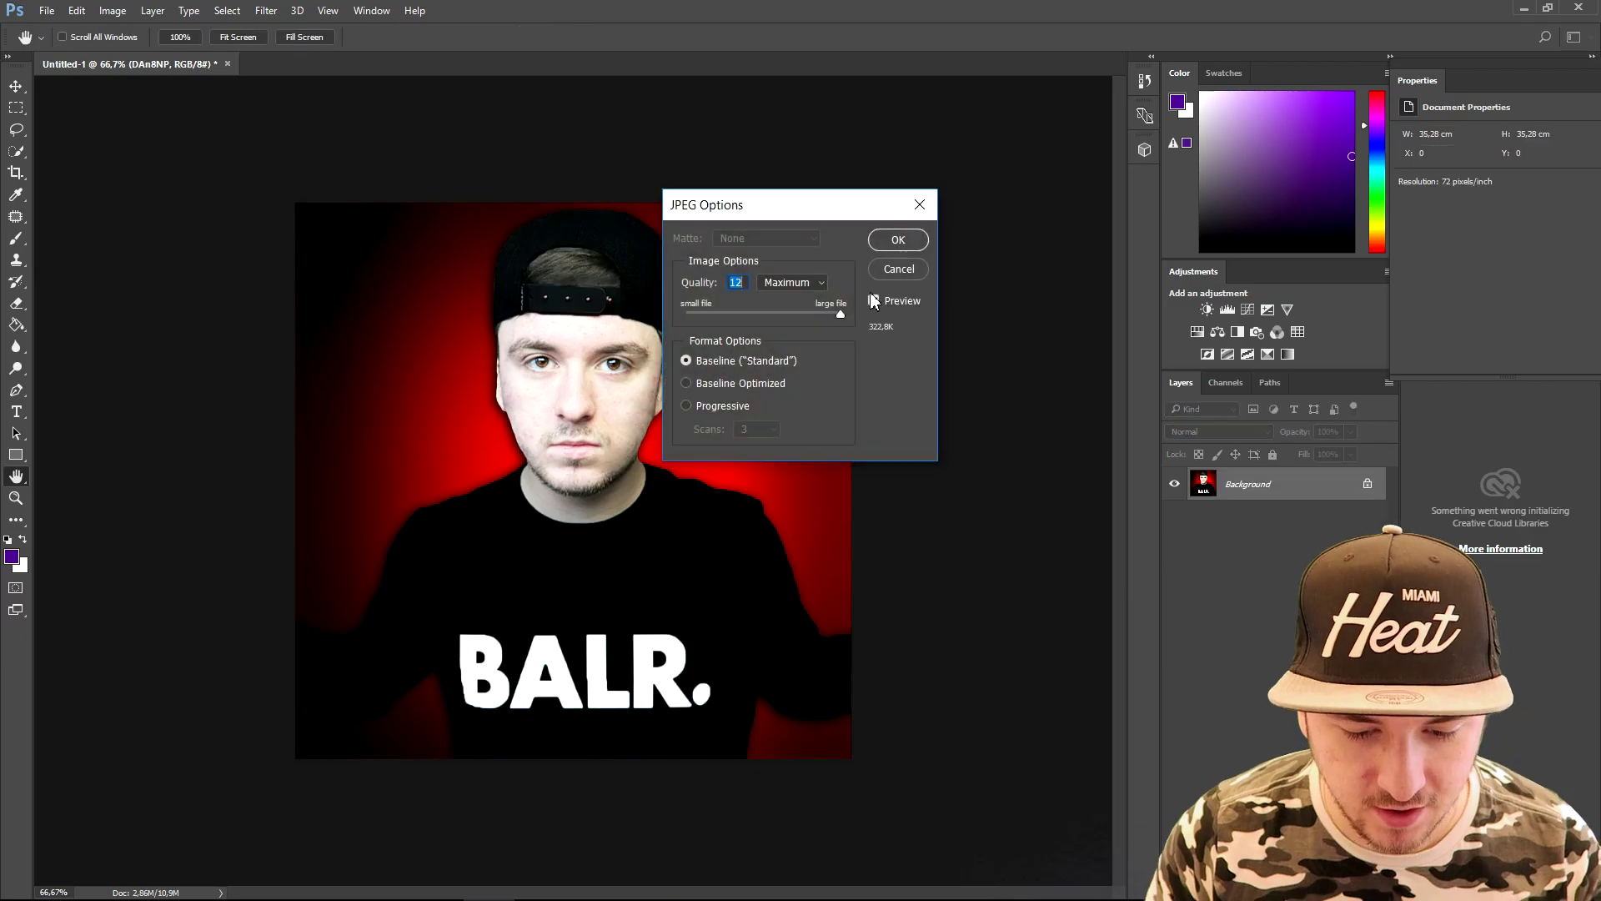
pyautogui.click(901, 240)
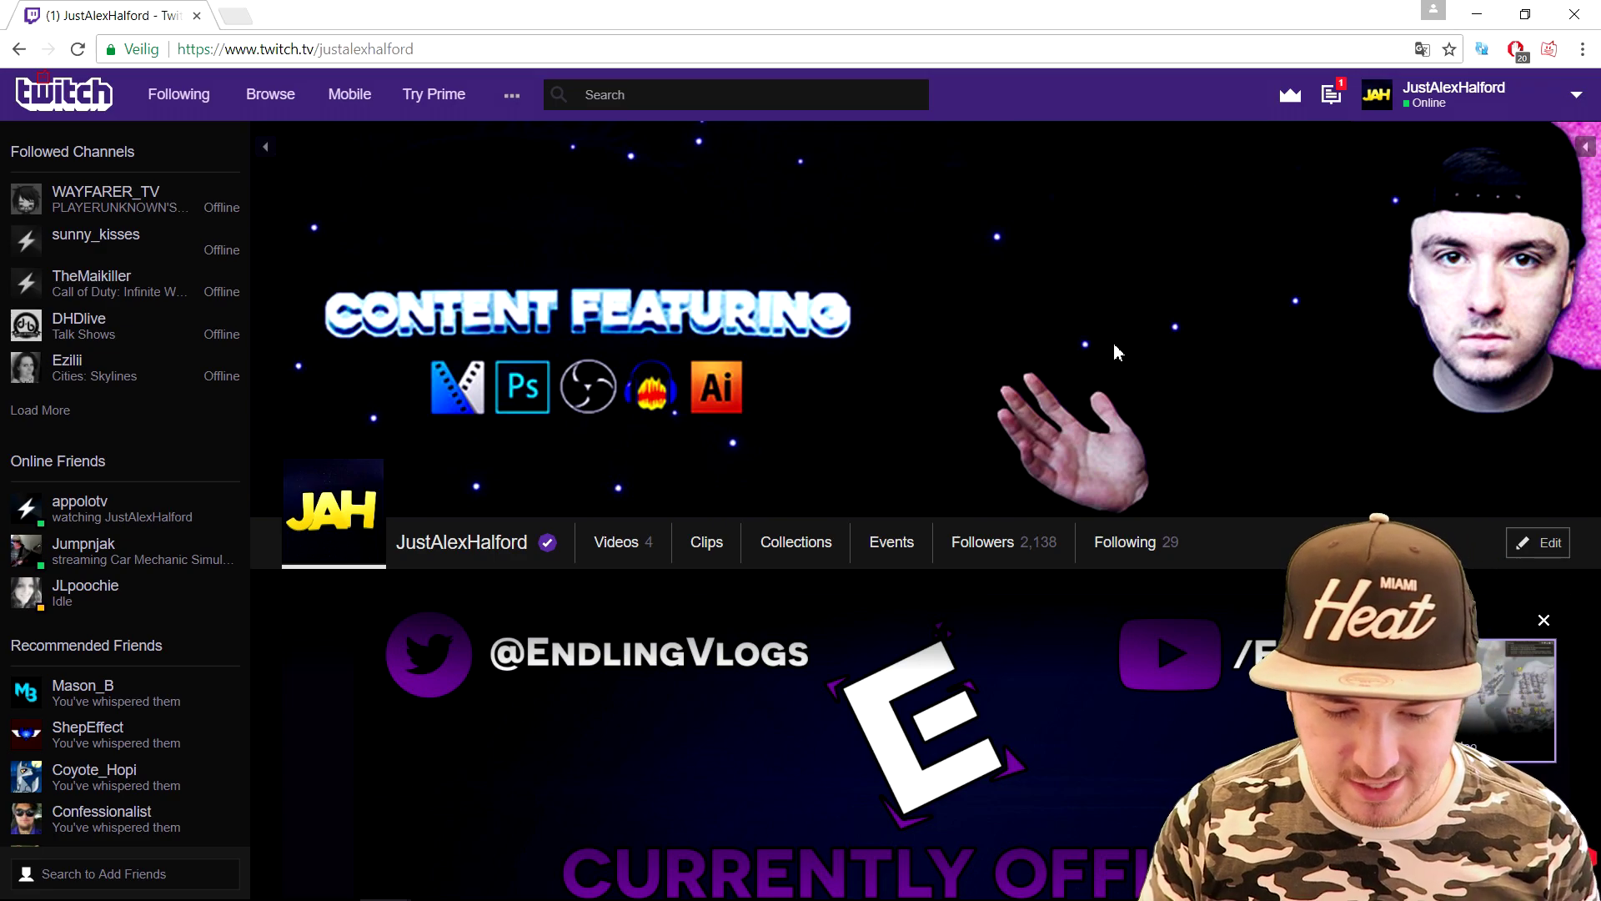
# - Put the Twitch channel into edit mode and start uploading a new avatar image
pyautogui.click(1537, 543)
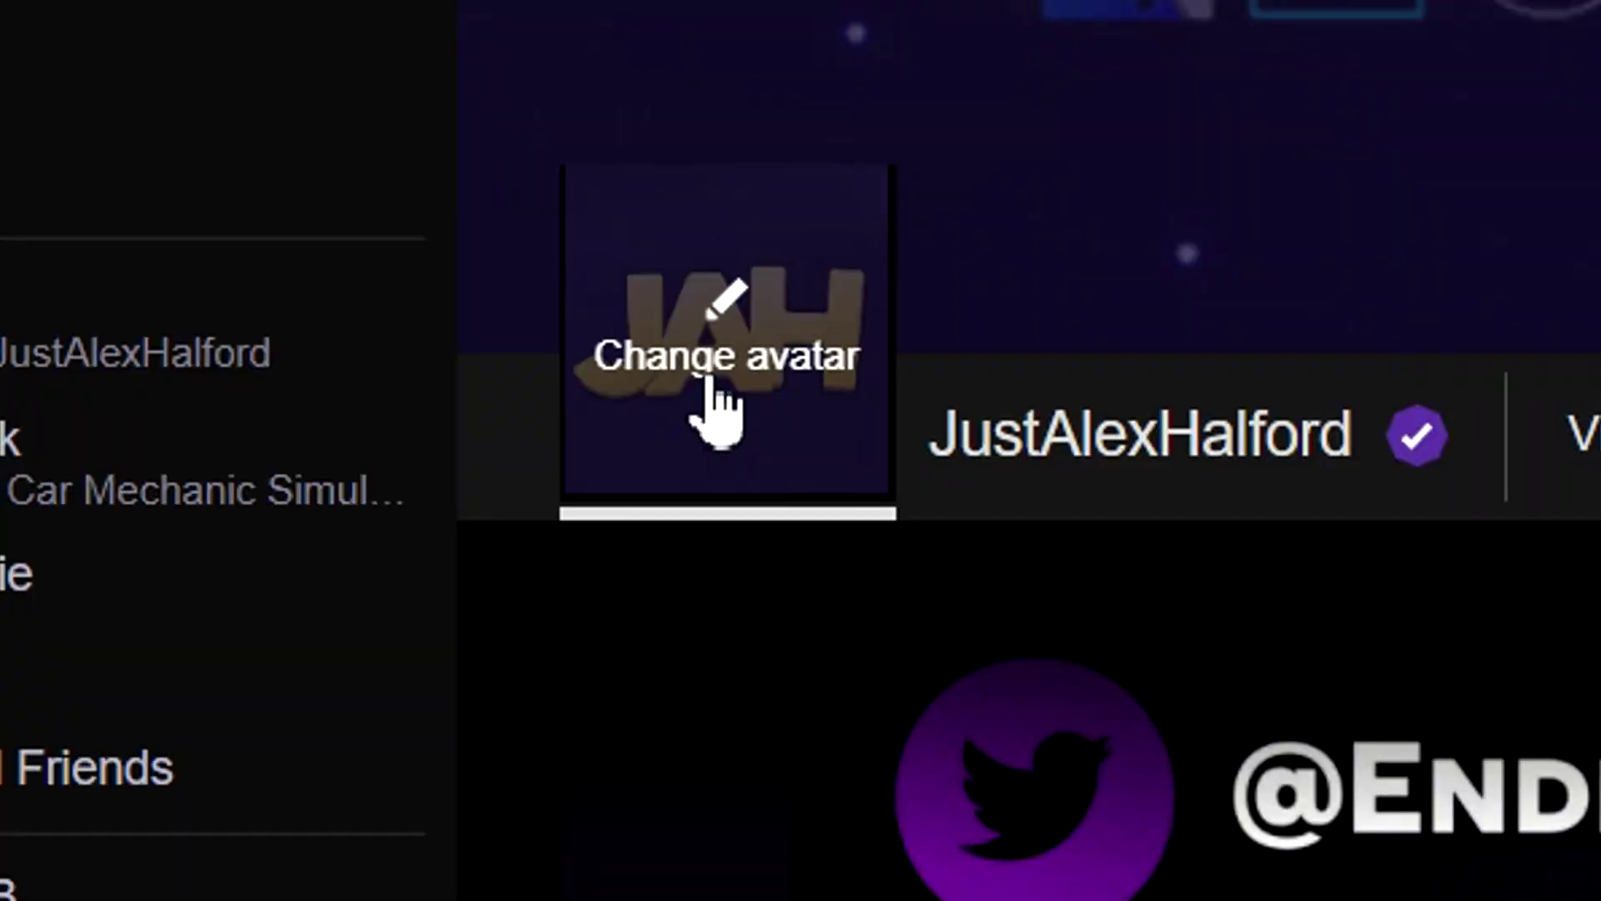
pyautogui.click(711, 385)
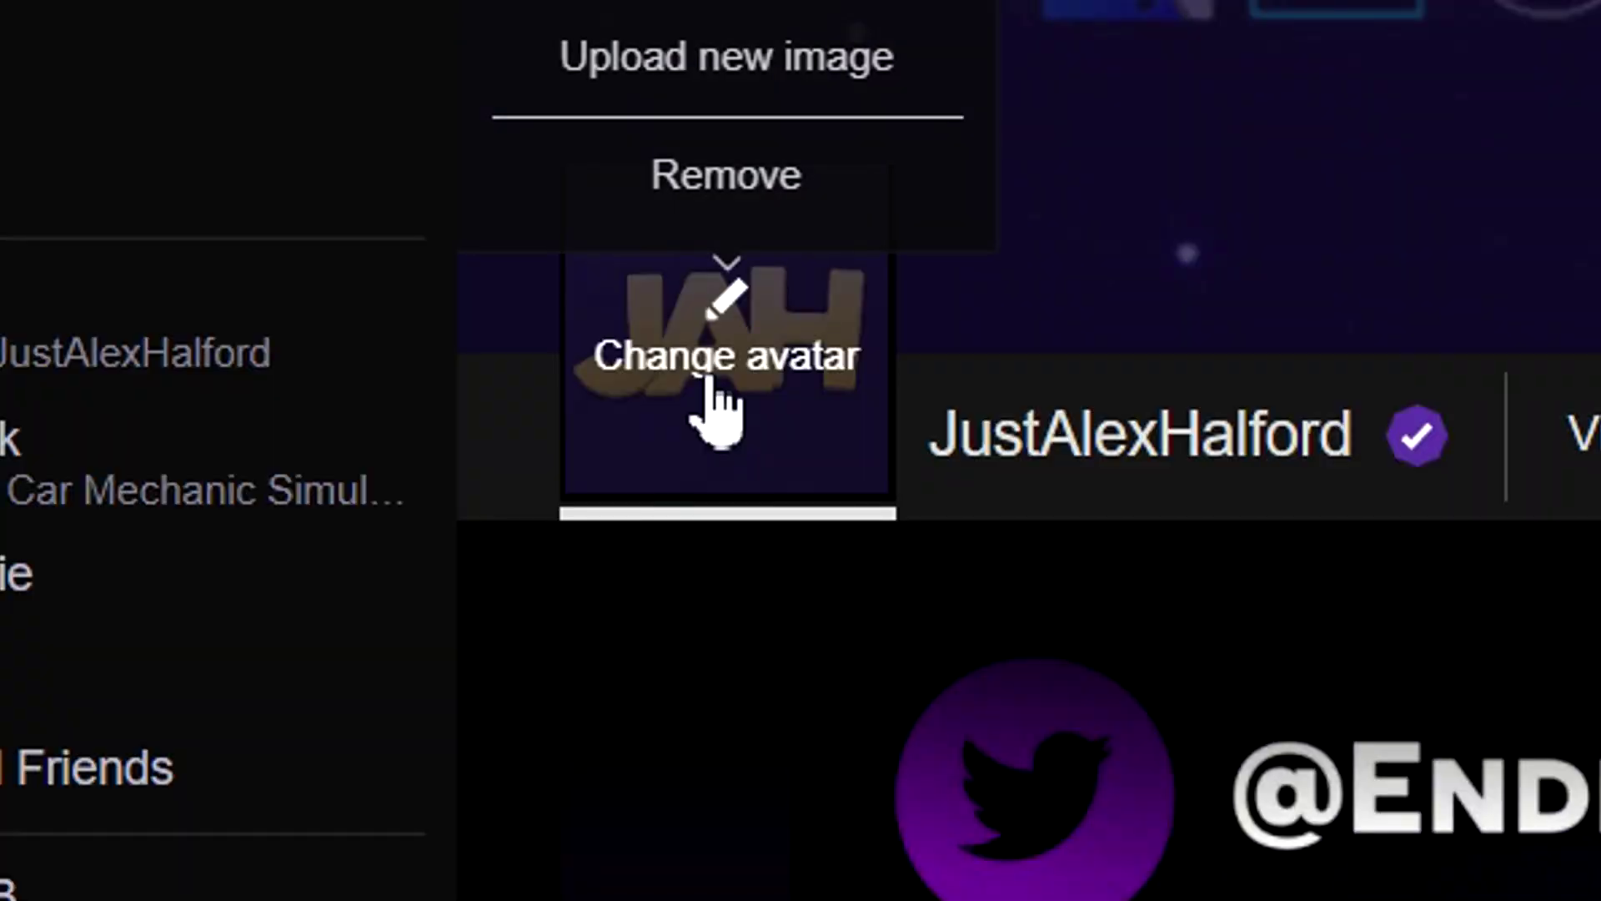
pyautogui.click(355, 436)
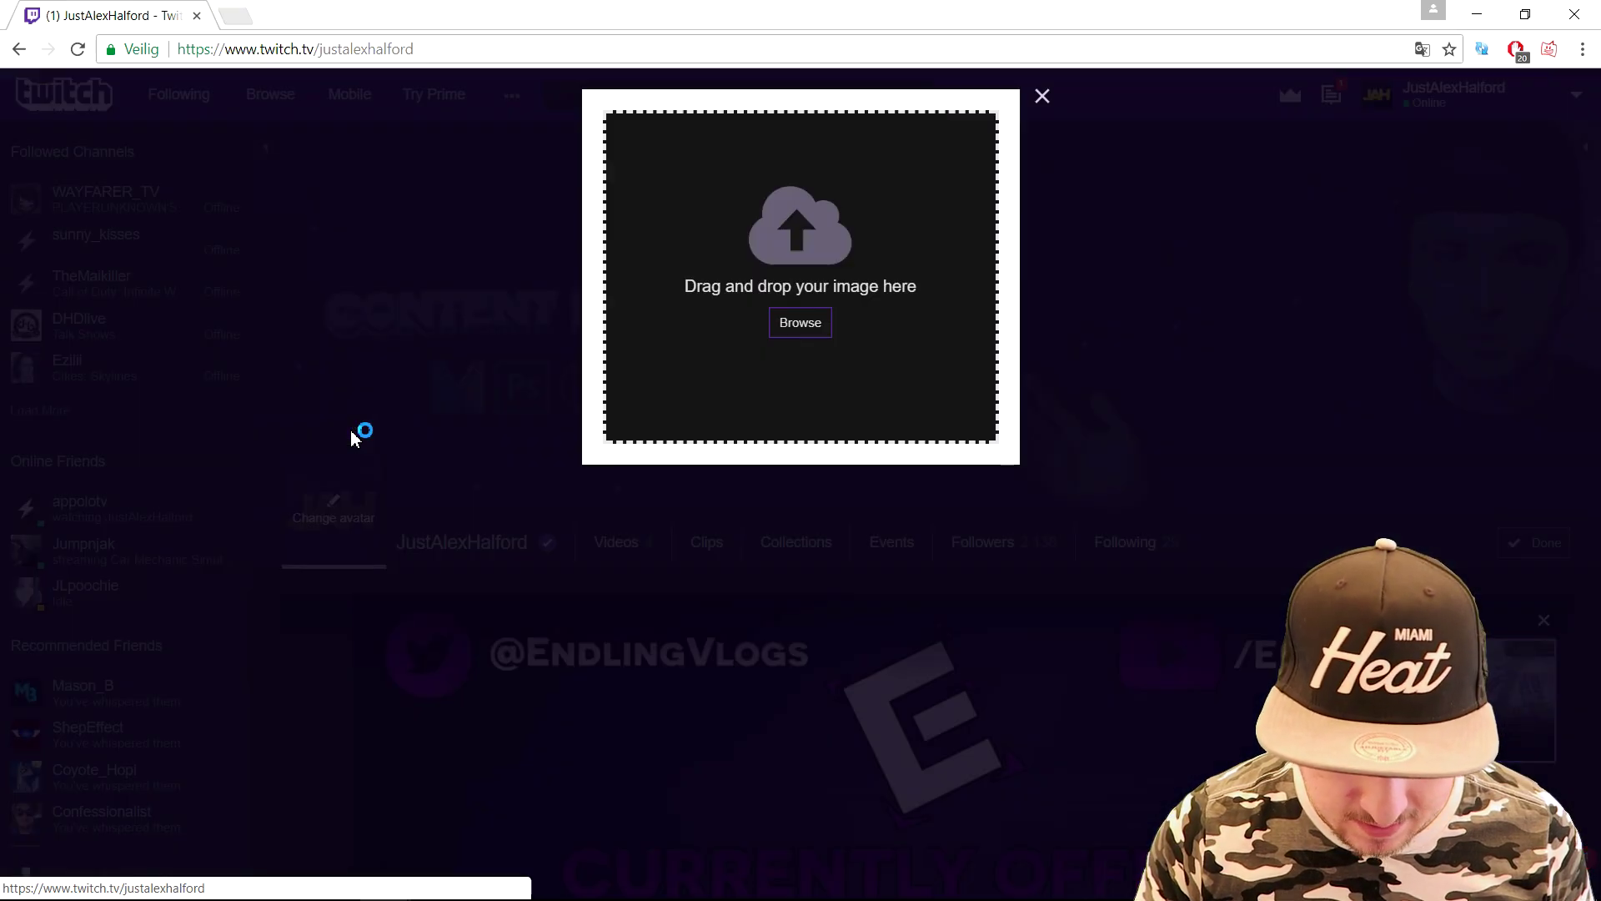